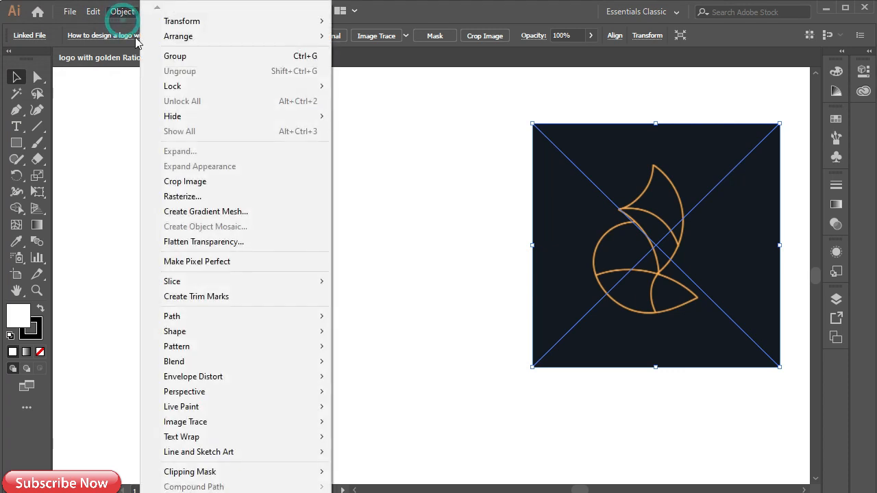
# Draw a 100 pt circle with the Ellipse tool in the empty area beside the reference image.
pyautogui.click(360, 85)
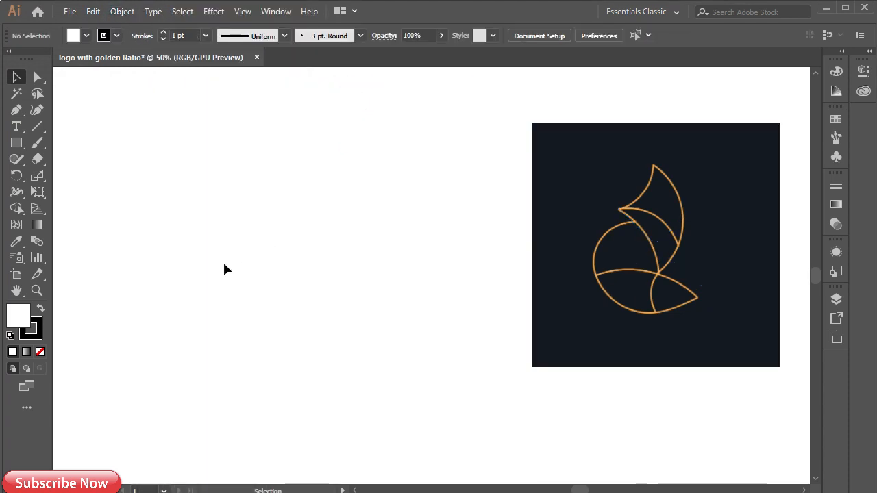
pyautogui.moveTo(17, 142); pyautogui.dragTo(93, 172)
pyautogui.click(300, 226)
pyautogui.click(434, 282)
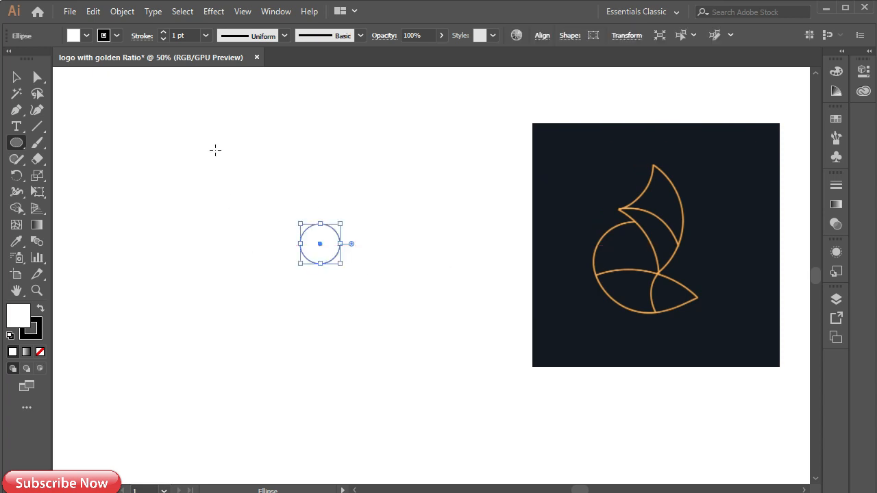
# Copy the 100 pt circle and paste a duplicate onto the artboard.
pyautogui.click(93, 11)
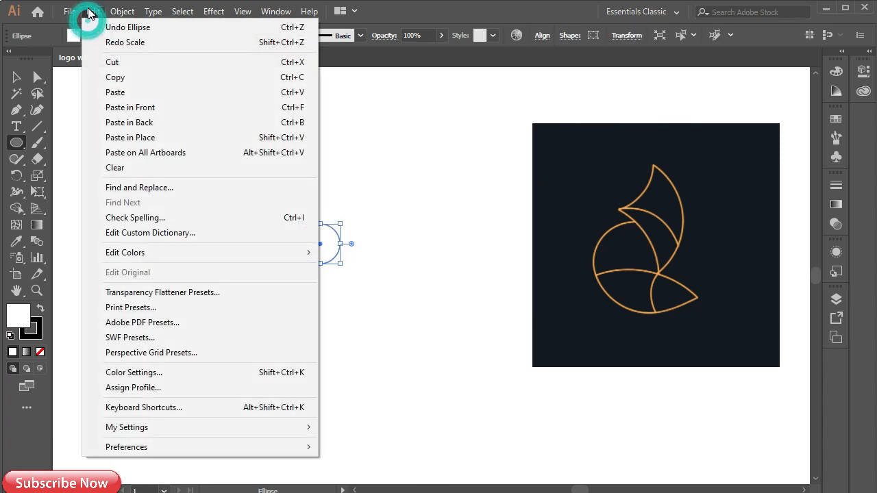
pyautogui.click(128, 82)
pyautogui.click(92, 11)
pyautogui.click(129, 94)
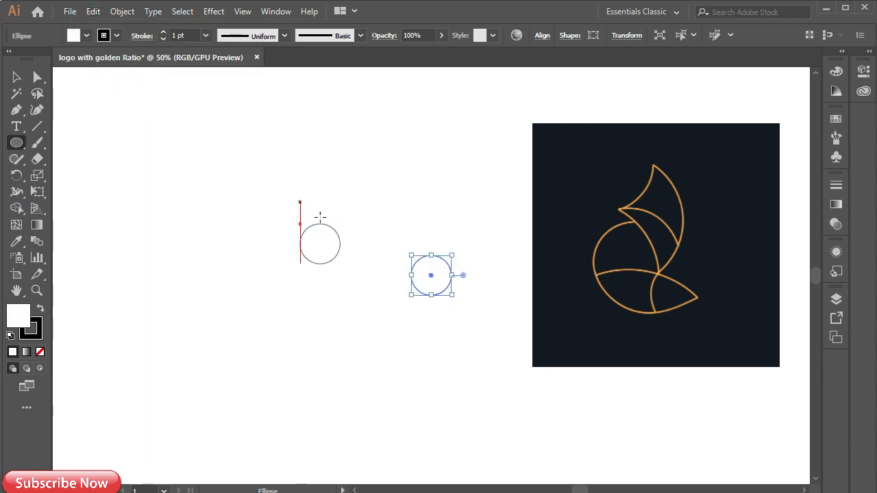
# Scale the pasted circle proportionally by setting its width to 100*1.628 pt.
pyautogui.click(625, 35)
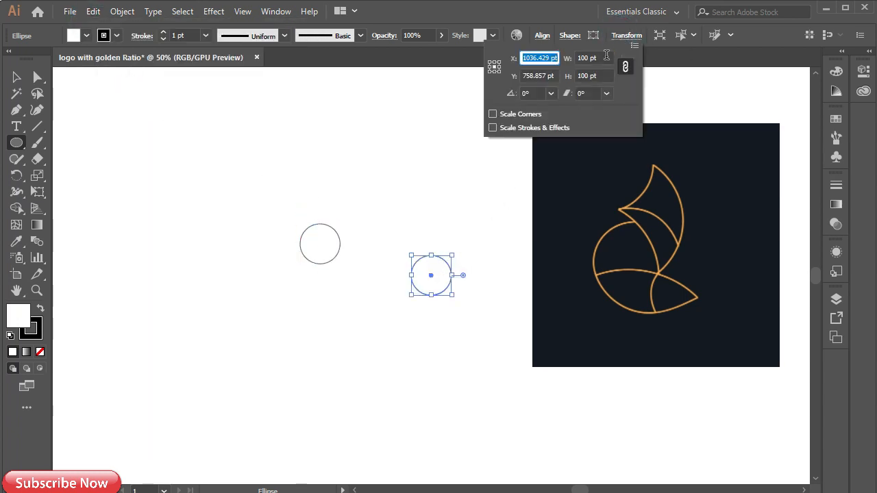
pyautogui.click(589, 59)
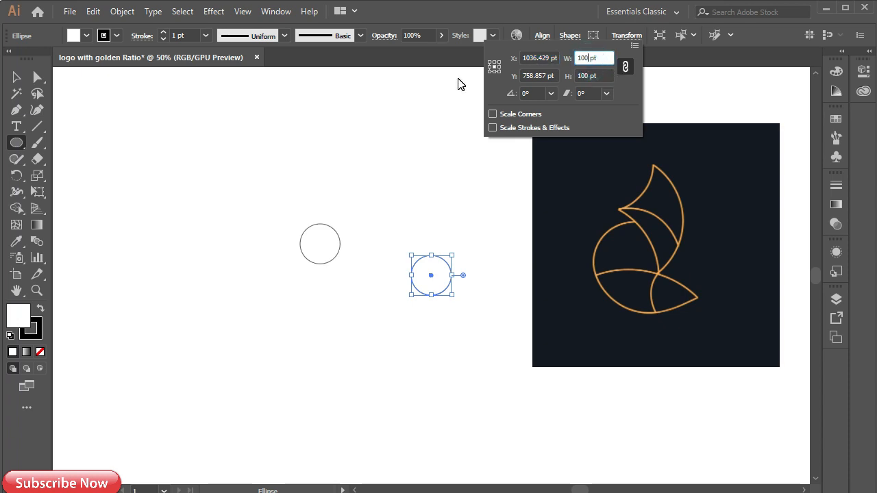
pyautogui.write('*1.627')
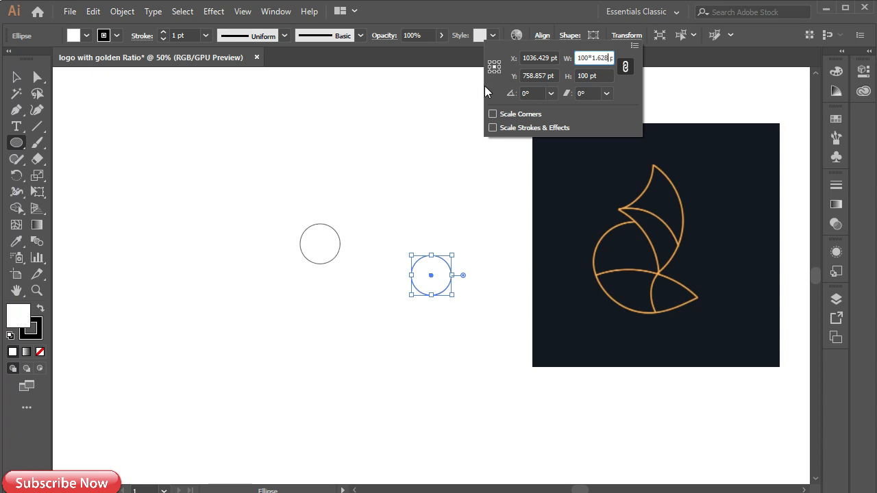
pyautogui.press('Return')
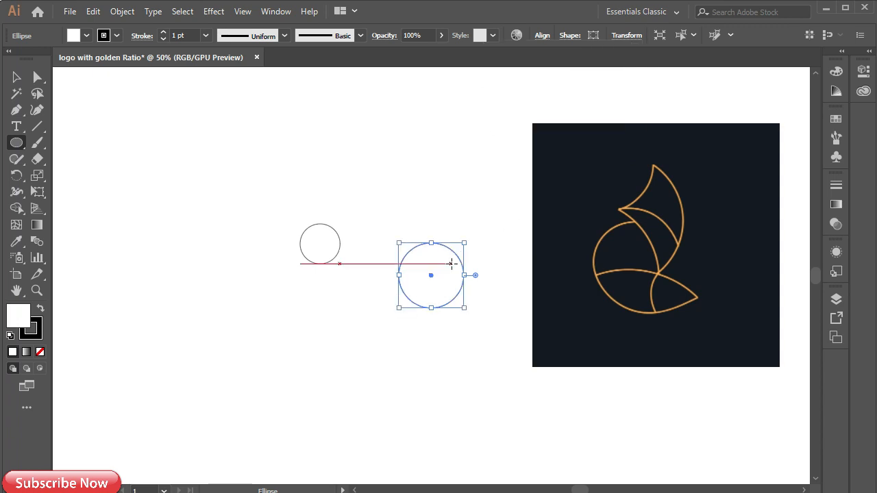
# Move the enlarged circle so it overlaps the small one and remove the fill from both circles.
pyautogui.press('v')
pyautogui.moveTo(417, 248); pyautogui.dragTo(305, 218)
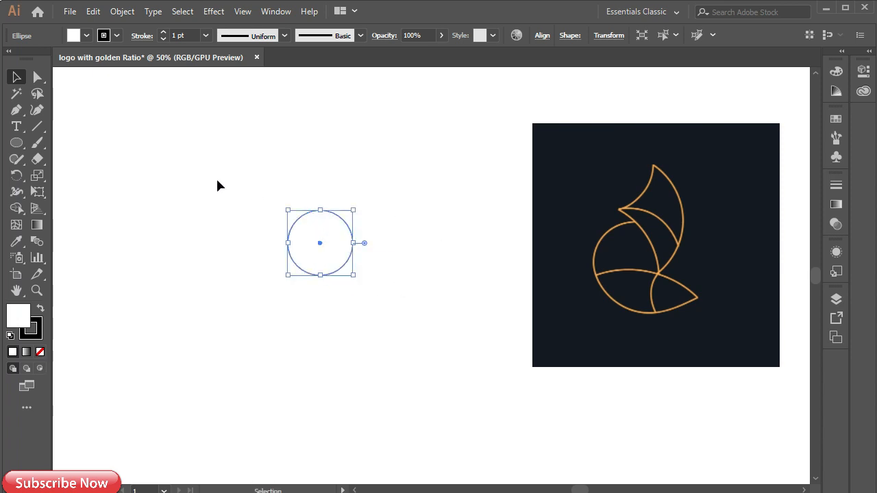
pyautogui.moveTo(334, 274); pyautogui.dragTo(366, 308)
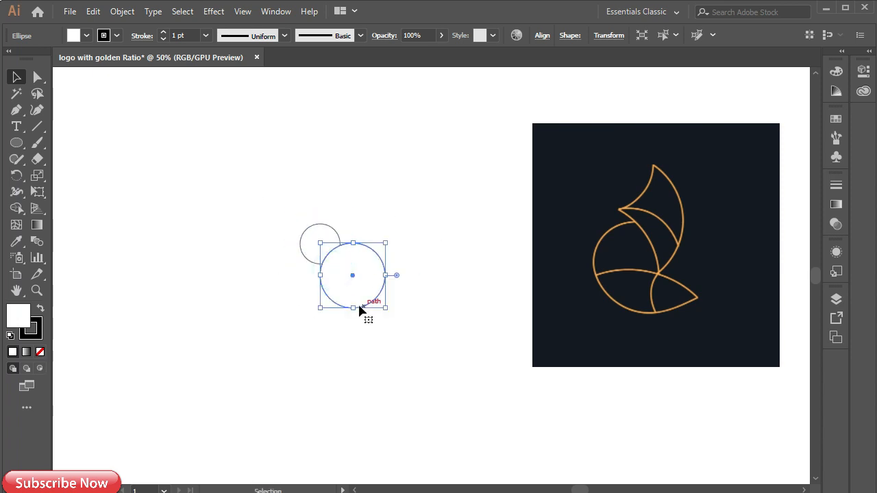
pyautogui.click(40, 351)
pyautogui.click(312, 234)
pyautogui.click(40, 352)
# Centre-align the two circles horizontally and vertically, and move the concentric pair farther away from the reference image.
pyautogui.click(382, 291)
pyautogui.moveTo(380, 300); pyautogui.dragTo(346, 268)
pyautogui.click(338, 265)
pyautogui.moveTo(274, 168); pyautogui.dragTo(399, 334)
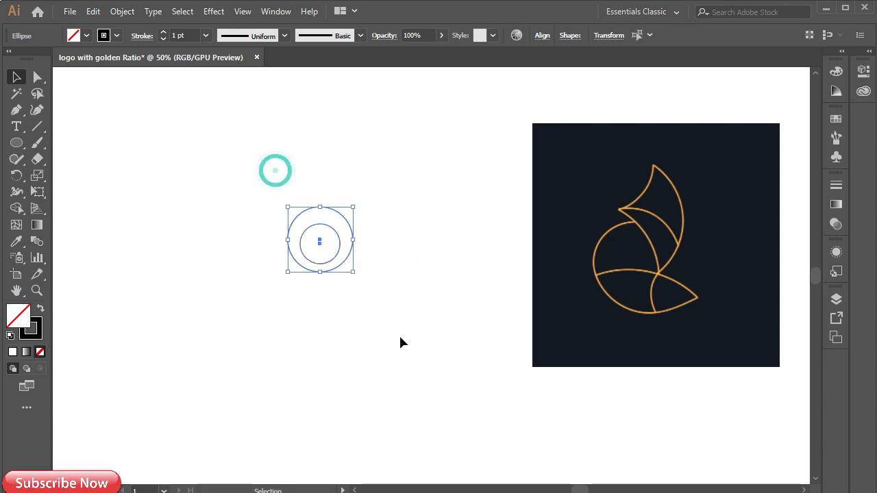
pyautogui.click(539, 36)
pyautogui.click(428, 73)
pyautogui.click(512, 74)
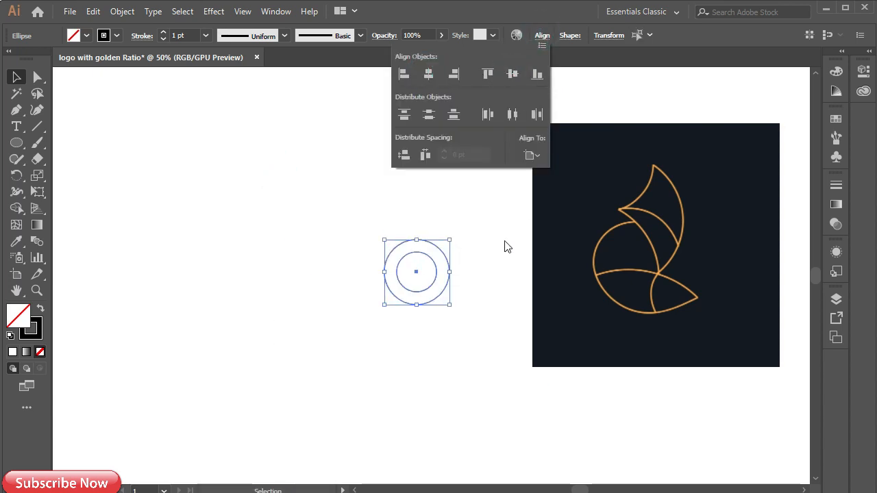
pyautogui.click(479, 237)
pyautogui.moveTo(421, 306); pyautogui.dragTo(345, 274)
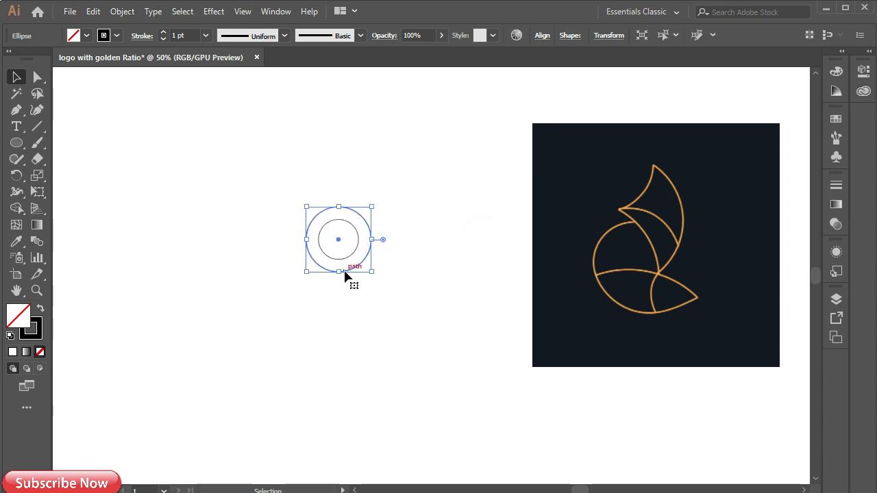
# Copy the inner circle and paste a duplicate of it.
pyautogui.click(91, 11)
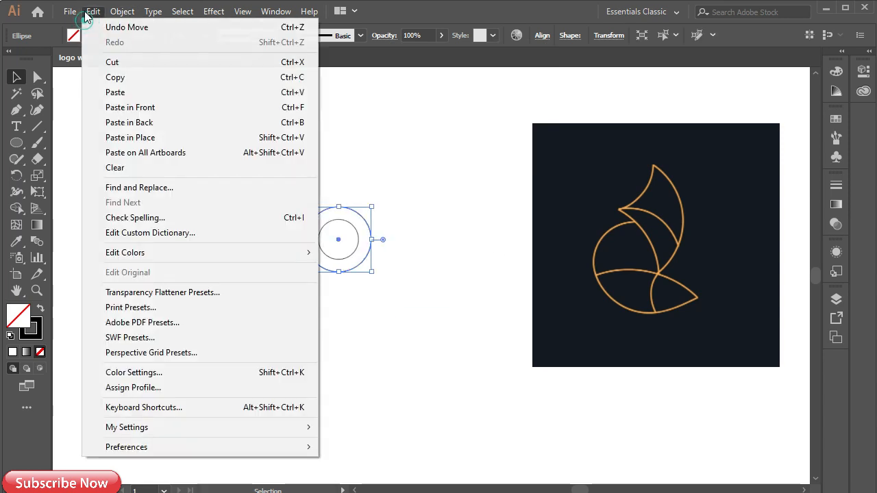
pyautogui.click(115, 78)
pyautogui.click(91, 11)
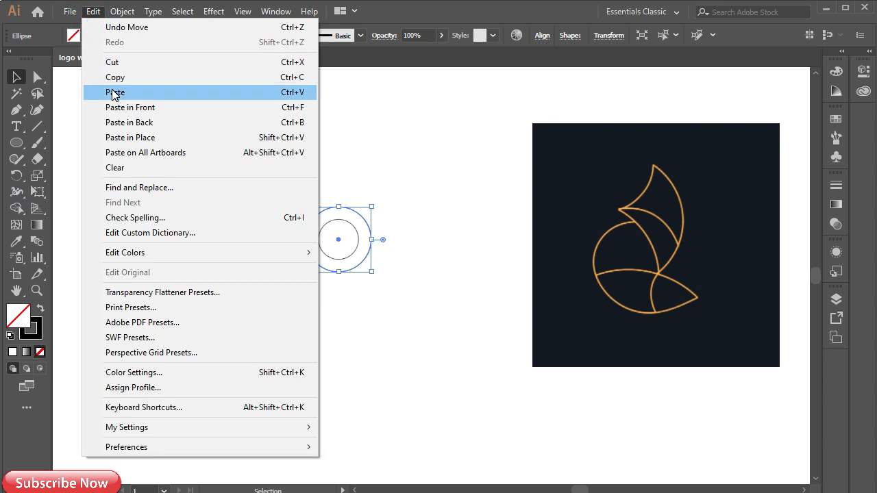
pyautogui.click(115, 92)
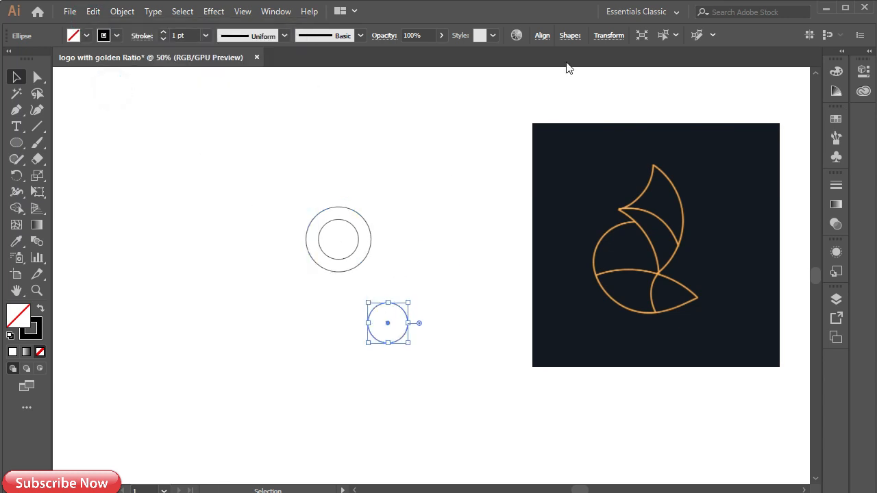
# Set the pasted circle's width proportionally to 100/1.618 pt and centre it inside the two concentric circles.
pyautogui.click(608, 35)
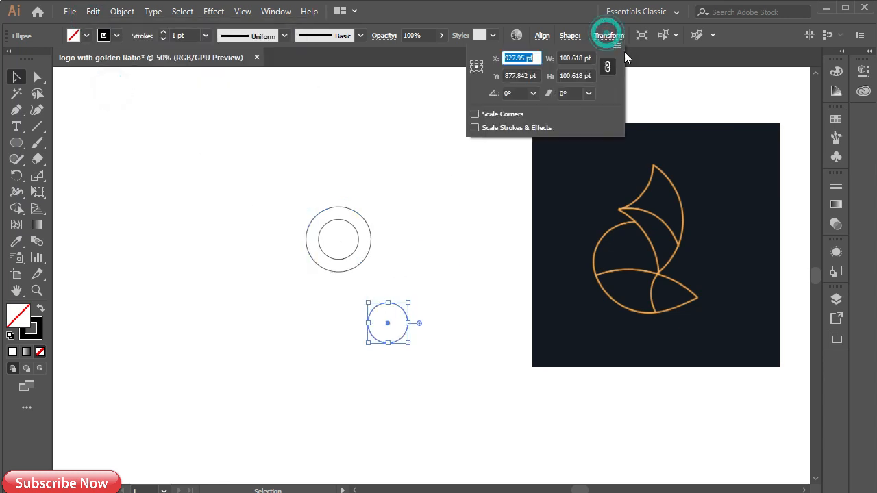
pyautogui.click(583, 58)
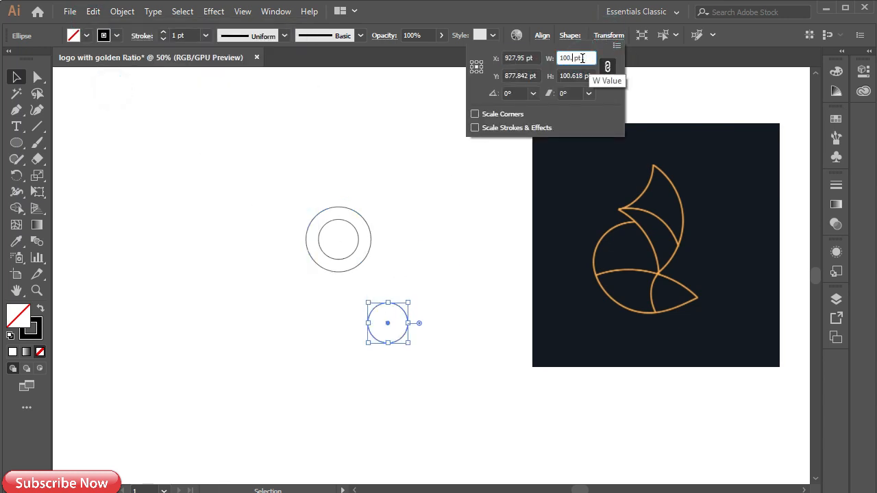
pyautogui.write('/4')
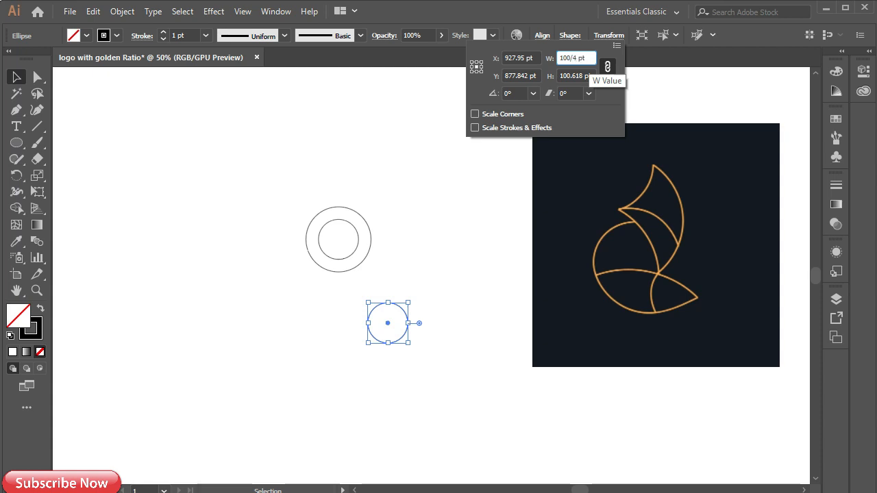
pyautogui.press('BackSpace')
pyautogui.write('1')
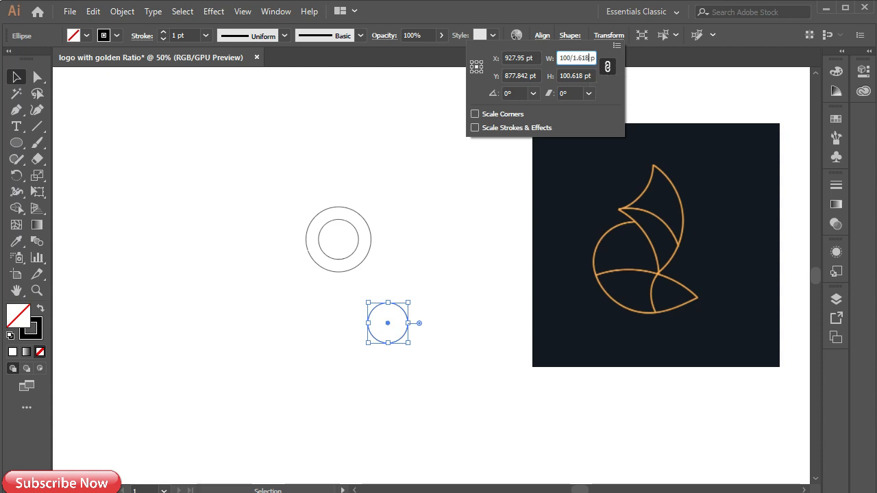
pyautogui.write('.618')
pyautogui.press('Return')
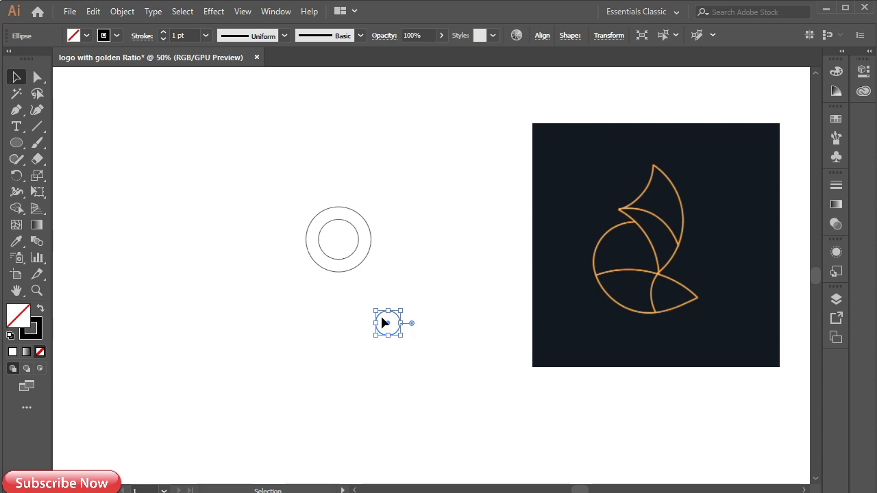
pyautogui.moveTo(380, 316); pyautogui.dragTo(331, 233)
# Copy the outermost of the three concentric circles and paste a duplicate.
pyautogui.click(349, 209)
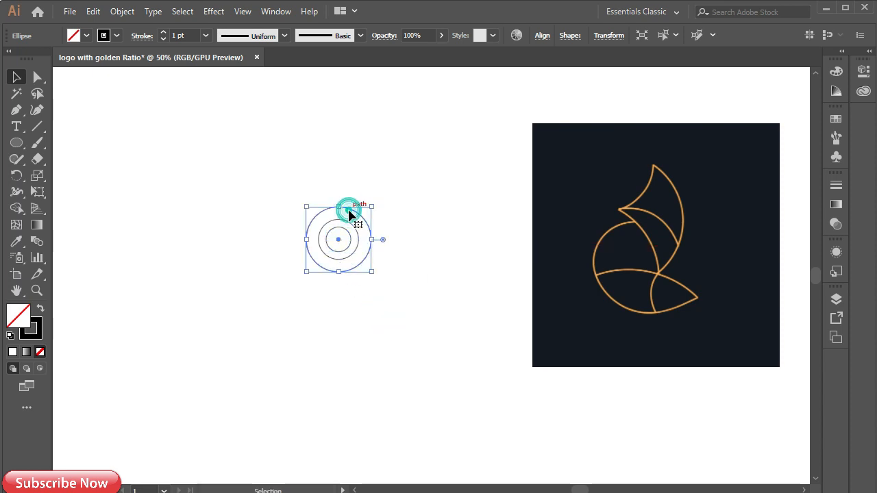
pyautogui.click(93, 12)
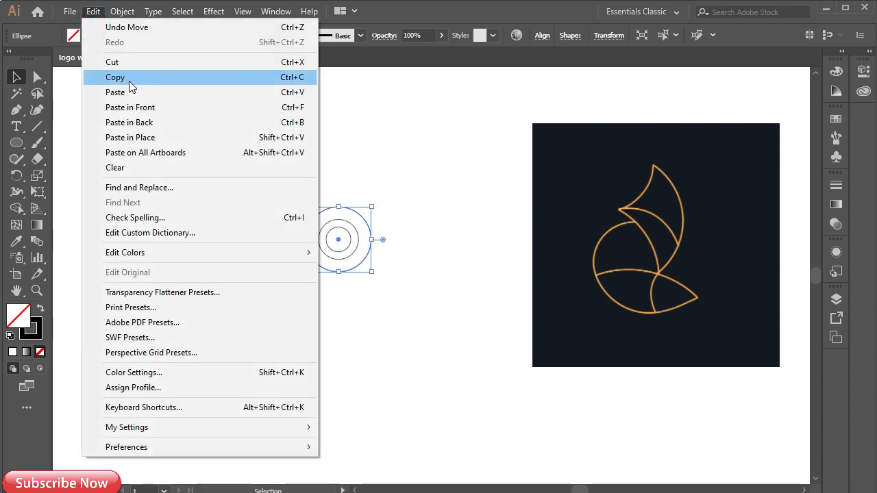
pyautogui.click(128, 78)
pyautogui.click(93, 12)
pyautogui.click(114, 89)
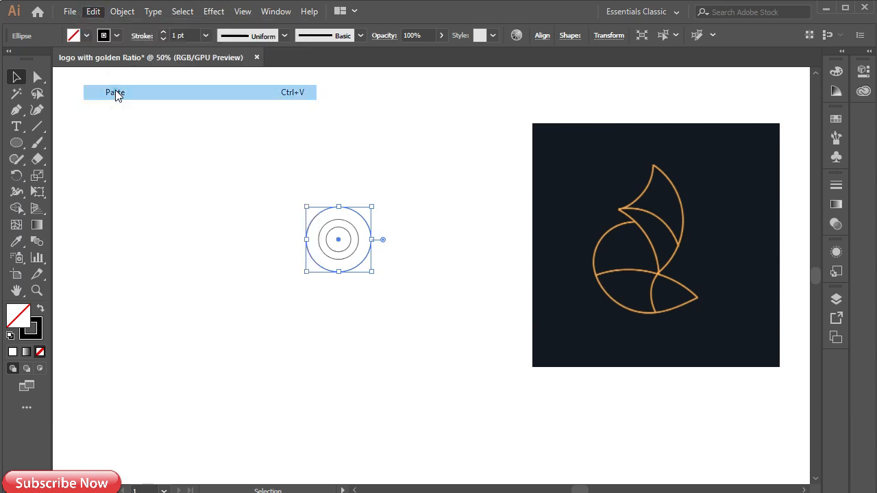
# Set the duplicate's width proportionally to 162*1.618 pt and centre it around the three concentric circles.
pyautogui.click(603, 39)
pyautogui.click(586, 58)
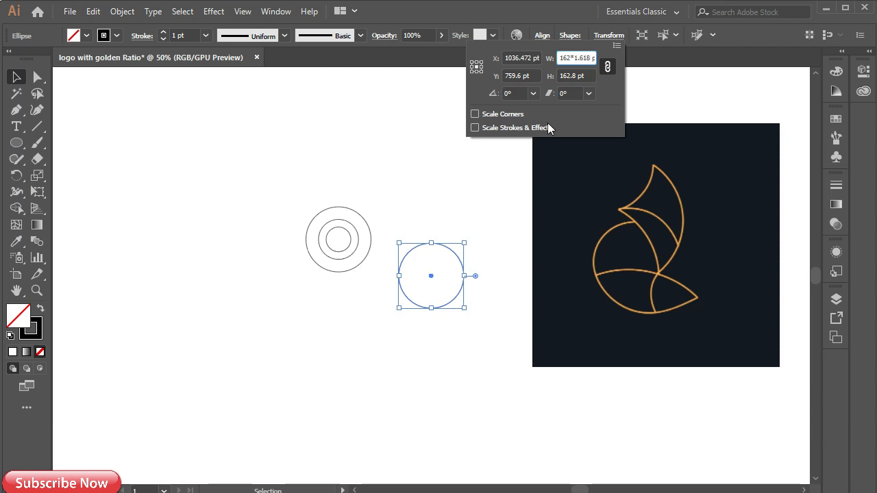
pyautogui.click(450, 158)
pyautogui.moveTo(404, 235); pyautogui.dragTo(313, 196)
# Copy the outermost of the four concentric circles and paste a duplicate.
pyautogui.click(93, 11)
pyautogui.click(113, 79)
pyautogui.click(93, 12)
pyautogui.click(118, 89)
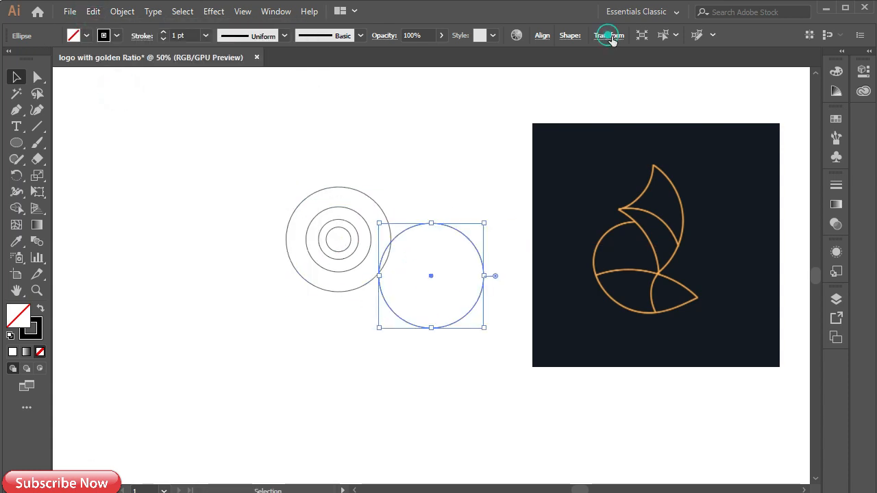
# Set the new duplicate's width proportionally to 262*1.618 pt and centre it around the four concentric circles.
pyautogui.click(609, 36)
pyautogui.click(588, 58)
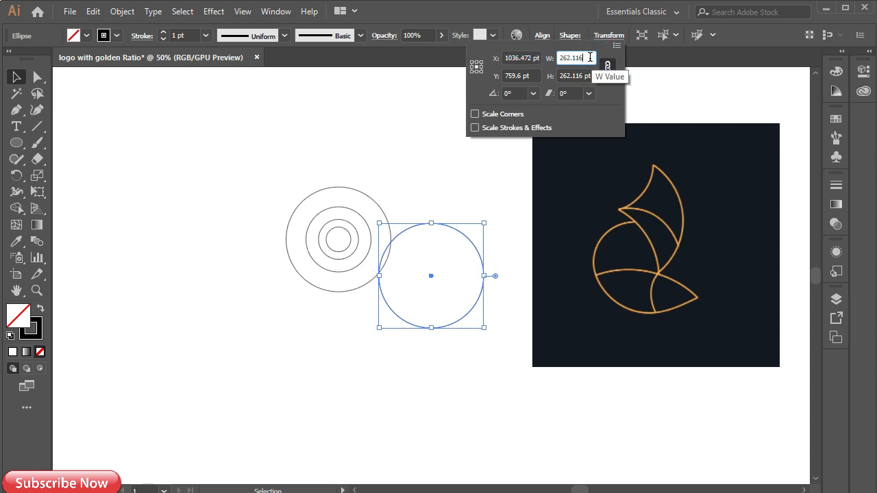
pyautogui.write('*')
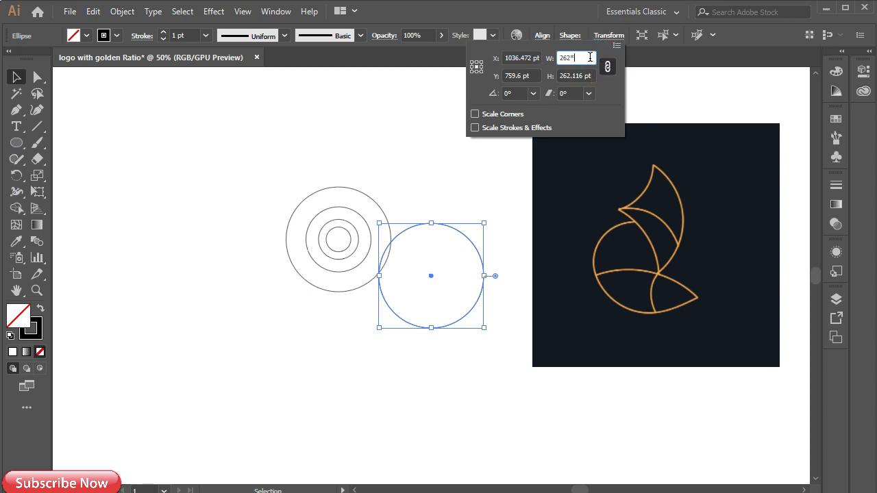
pyautogui.write('1.6')
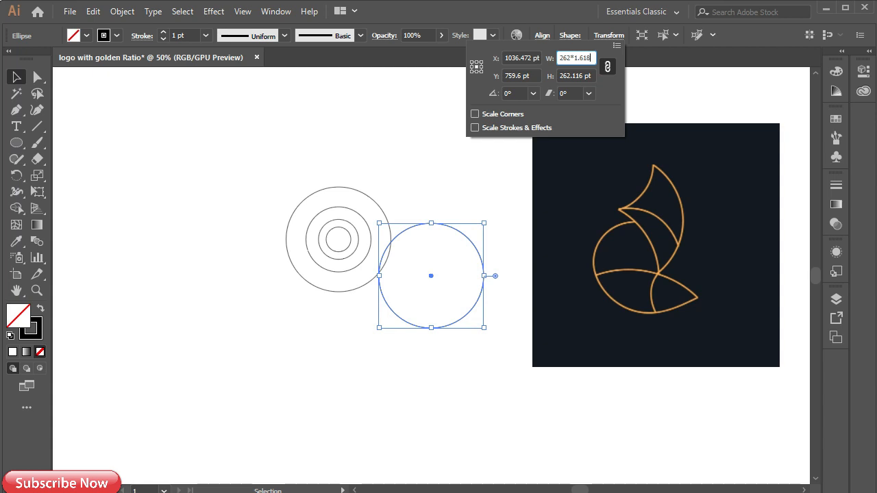
pyautogui.write('18')
pyautogui.press('Return')
pyautogui.moveTo(404, 194); pyautogui.dragTo(313, 159)
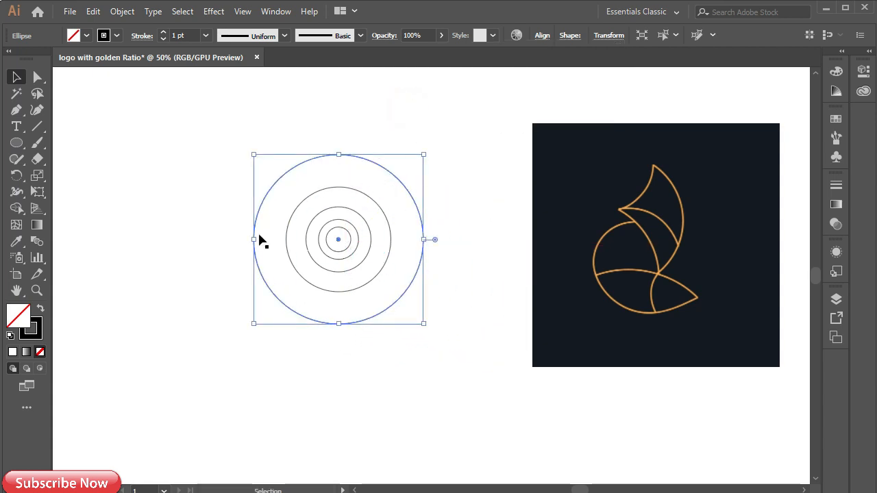
# Copy the outermost of the five concentric circles and paste a duplicate.
pyautogui.click(96, 12)
pyautogui.click(118, 77)
pyautogui.click(95, 12)
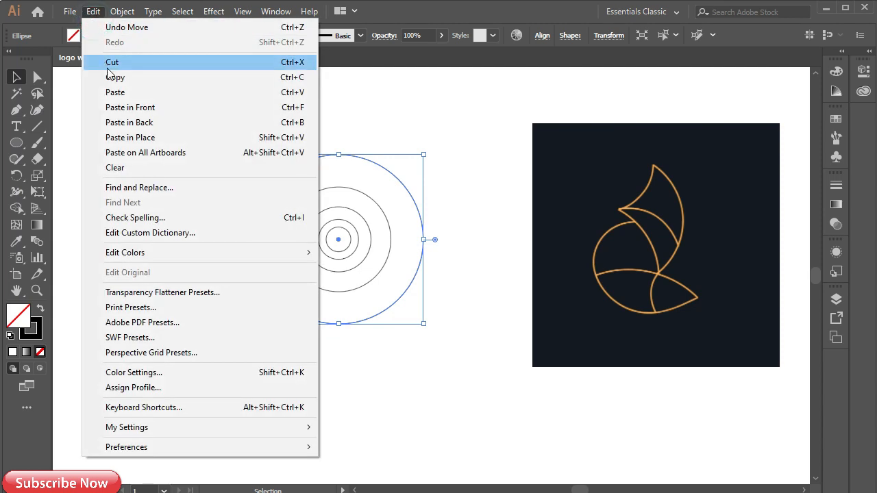
pyautogui.click(118, 92)
# Set the latest duplicate's width proportionally to 423*1.618 pt and centre it around the five concentric circles.
pyautogui.click(608, 35)
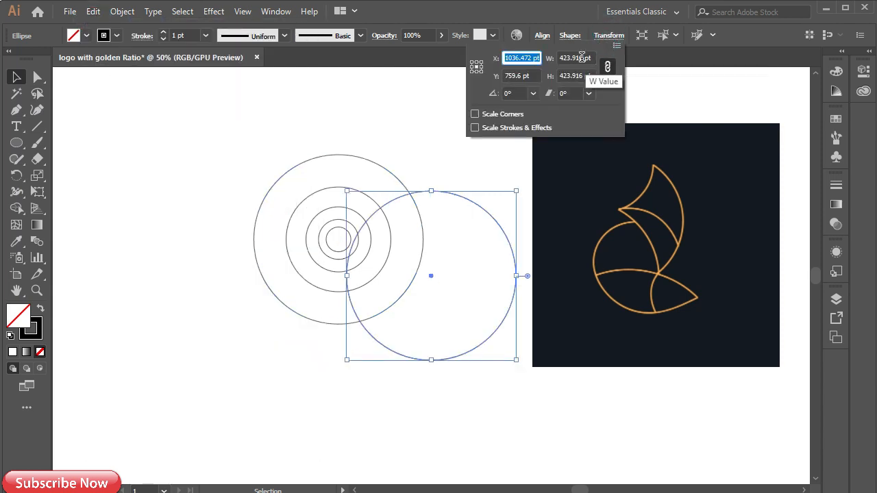
pyautogui.click(586, 59)
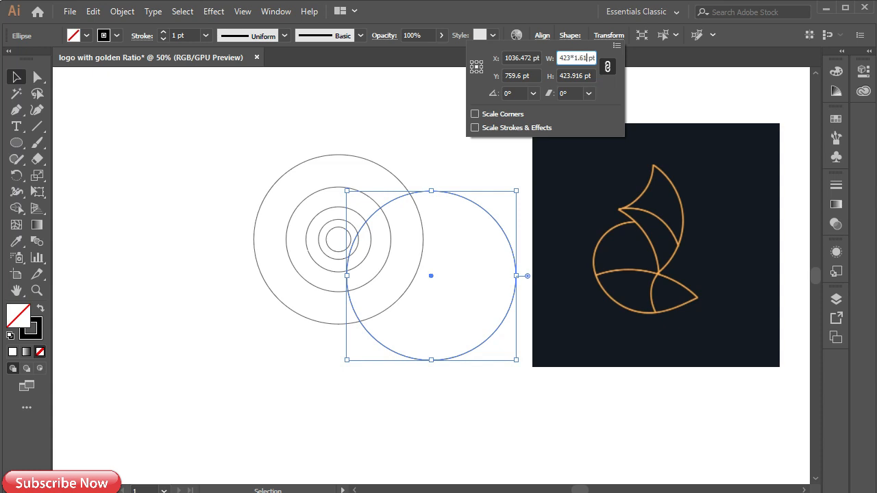
pyautogui.click(312, 113)
pyautogui.moveTo(502, 161); pyautogui.dragTo(409, 124)
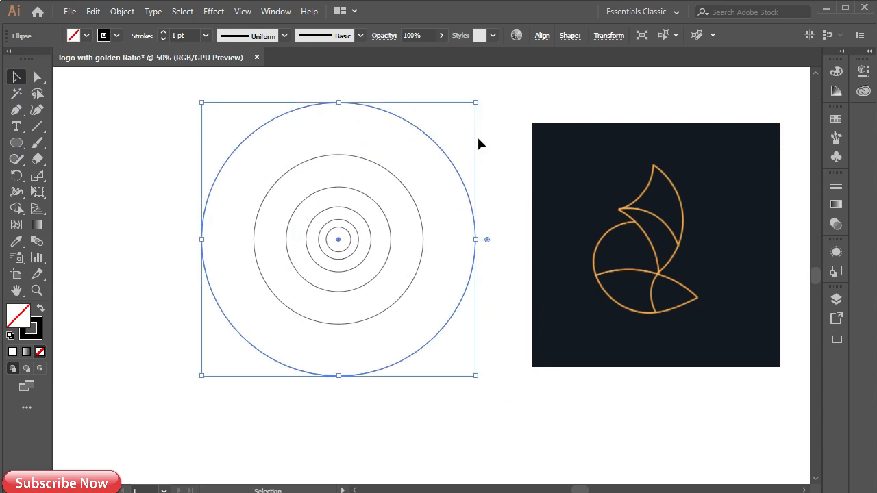
# Align all six concentric circles on their vertical centres.
pyautogui.click(501, 127)
pyautogui.moveTo(117, 126); pyautogui.dragTo(452, 362)
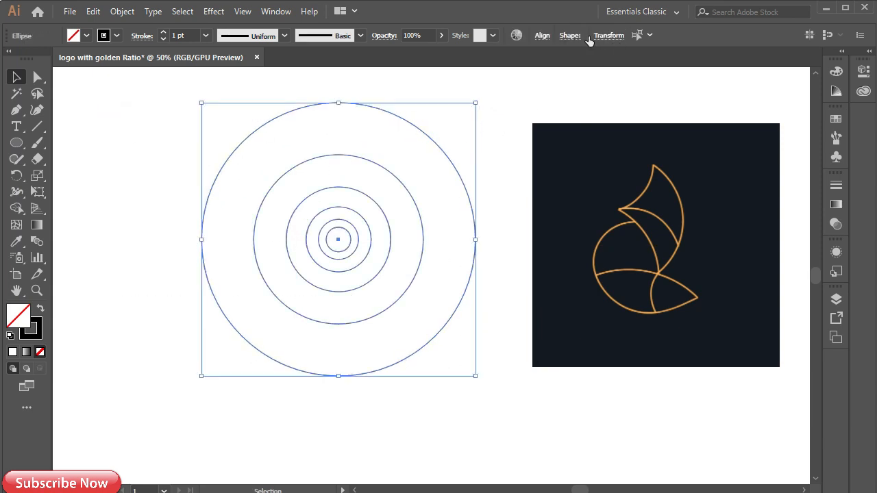
pyautogui.click(542, 35)
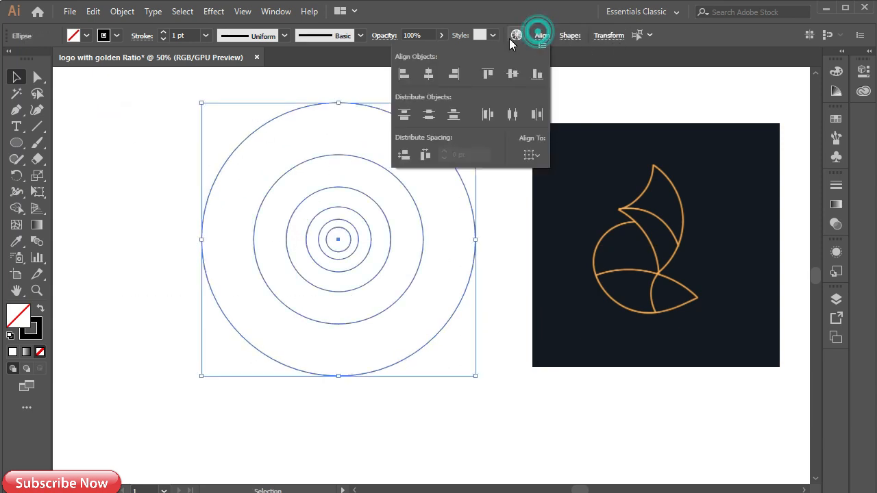
pyautogui.click(512, 74)
pyautogui.click(610, 98)
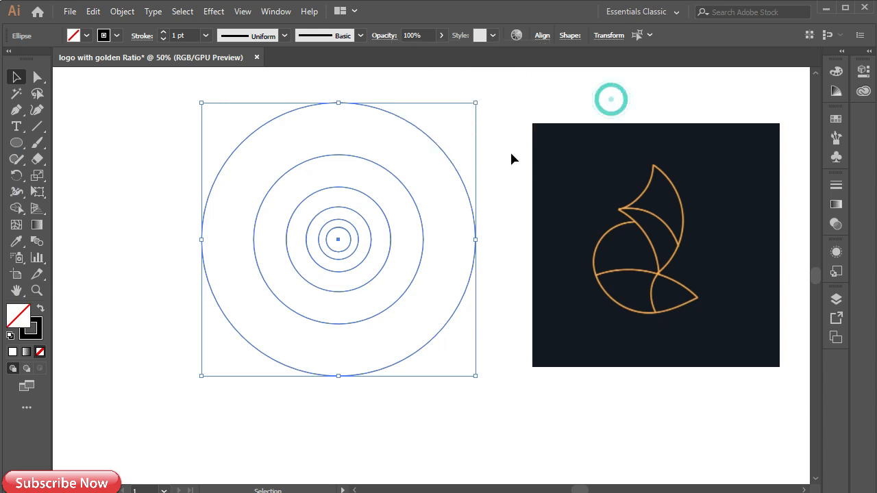
# Scale the concentric circles down proportionally to match the fox logo's size and place them on the empty canvas beside the reference image.
pyautogui.moveTo(239, 126); pyautogui.dragTo(558, 129)
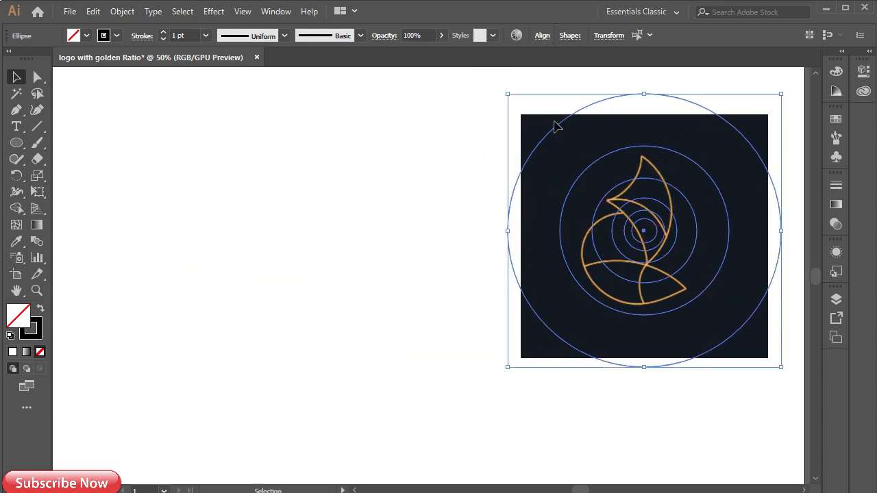
pyautogui.moveTo(508, 93); pyautogui.dragTo(603, 189)
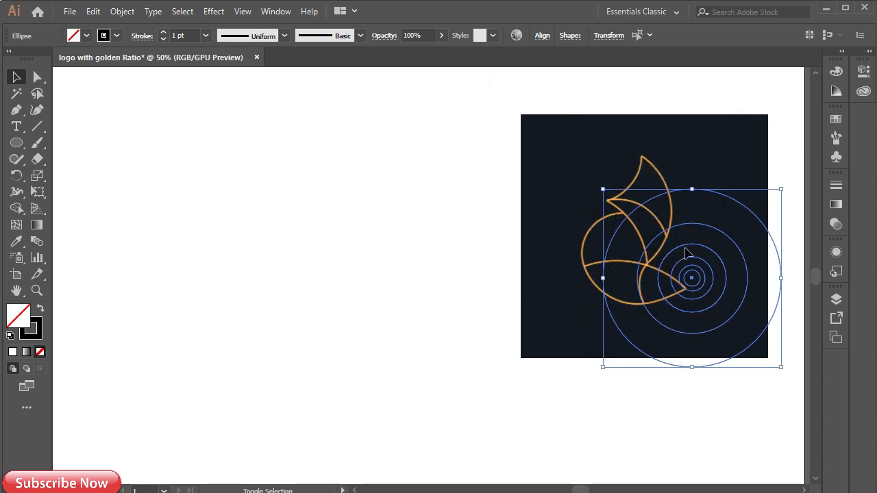
pyautogui.moveTo(684, 252); pyautogui.dragTo(630, 192)
pyautogui.moveTo(547, 130); pyautogui.dragTo(569, 150)
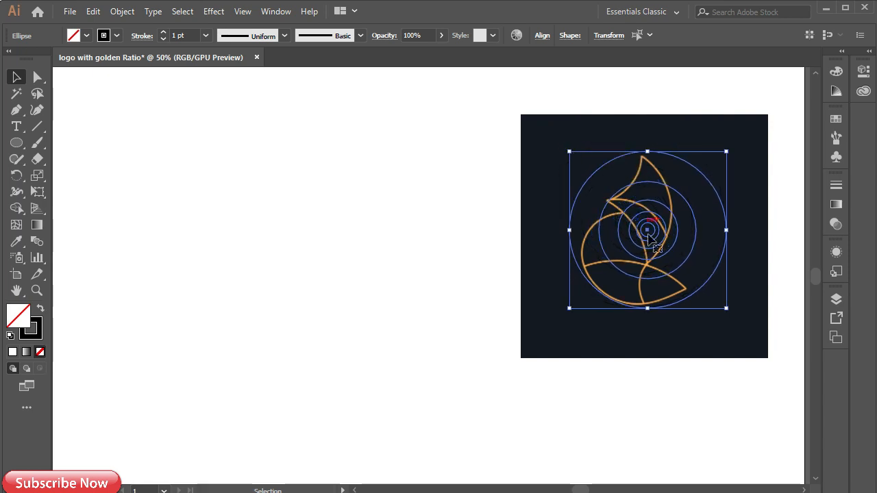
pyautogui.moveTo(646, 251); pyautogui.dragTo(227, 230)
pyautogui.click(397, 208)
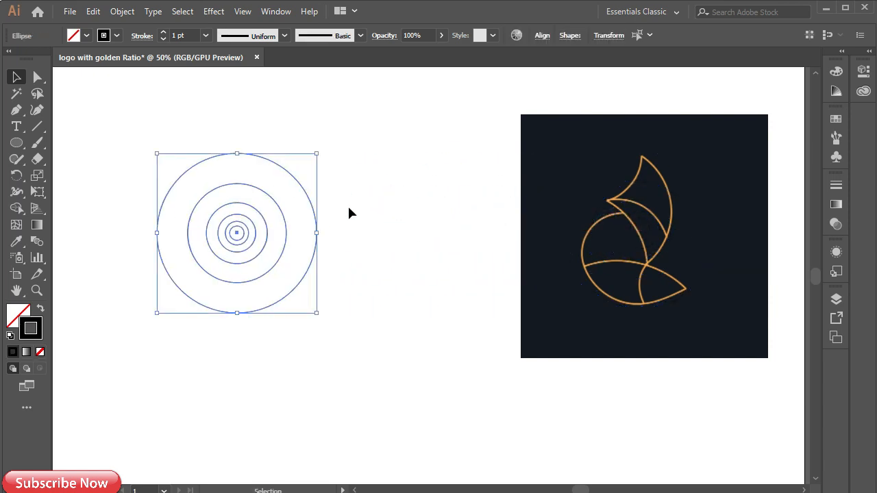
# Give the six concentric circles a bright blue stroke with a 2 pt weight.
pyautogui.doubleClick(37, 333)
pyautogui.moveTo(185, 231); pyautogui.dragTo(185, 220)
pyautogui.click(145, 165)
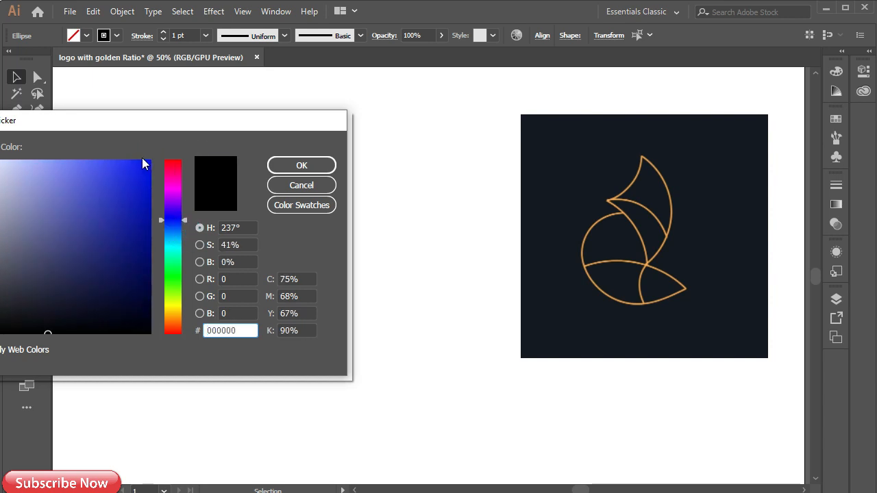
pyautogui.click(288, 166)
pyautogui.click(163, 31)
pyautogui.click(368, 177)
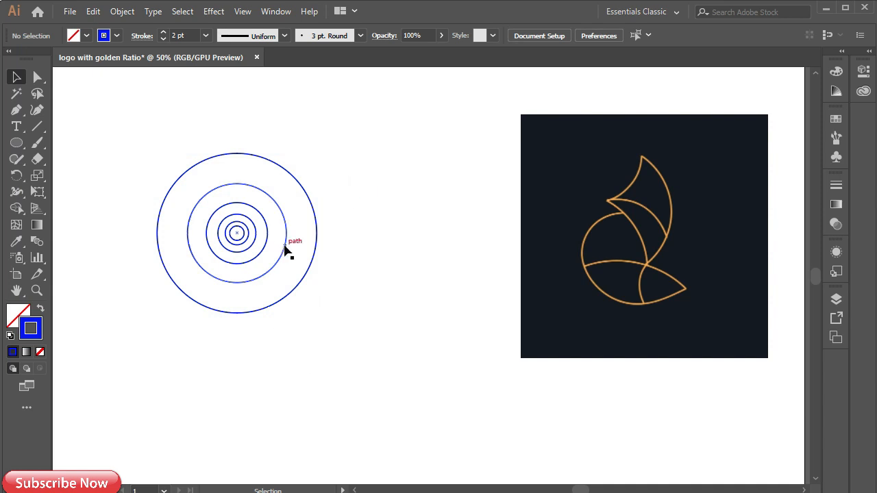
# Copy the second-largest circle and fit the copy to the rounded outline of the lower part of the reference logo.
pyautogui.moveTo(286, 250); pyautogui.dragTo(680, 274)
pyautogui.scroll(2, 644, 294)
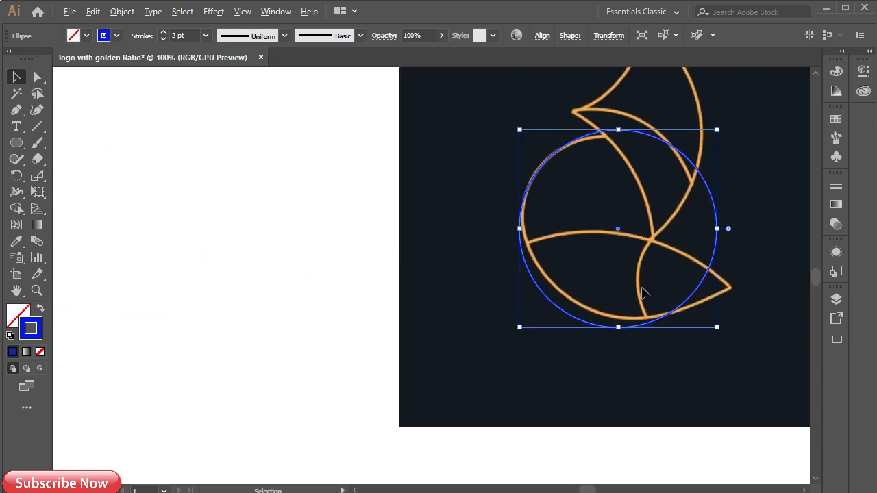
pyautogui.moveTo(558, 153); pyautogui.dragTo(557, 167)
pyautogui.scroll(-3, 567, 197)
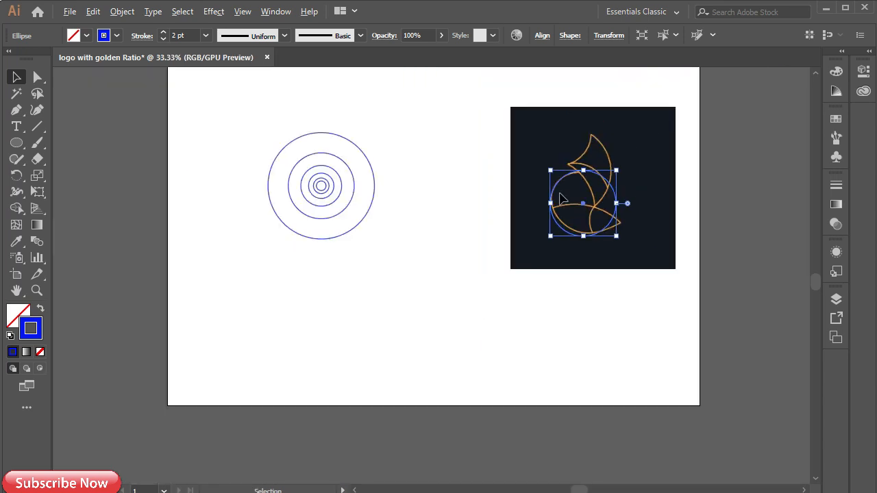
pyautogui.scroll(1, 560, 198)
pyautogui.click(364, 218)
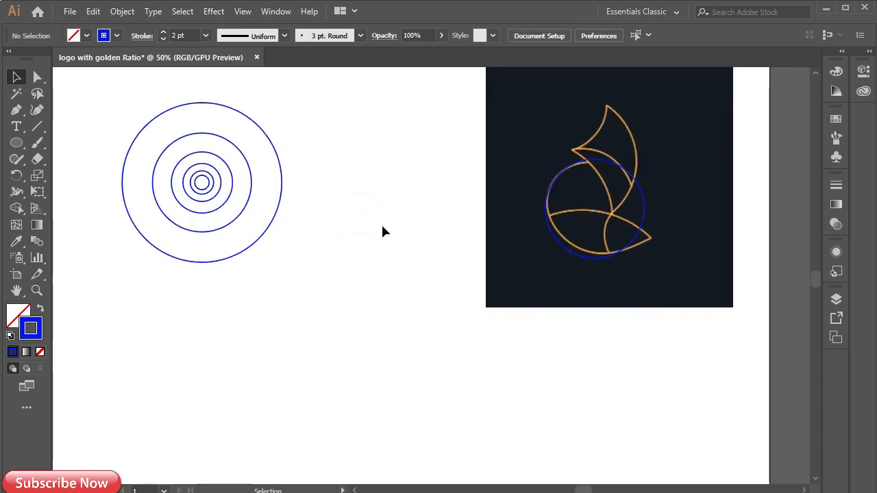
# Fit a copy of the outermost circle to the arc crossing the logo's lower part and a second-largest circle copy beside the rounded outline.
pyautogui.moveTo(266, 230); pyautogui.dragTo(655, 332)
pyautogui.hotkey('ctrl', '+')
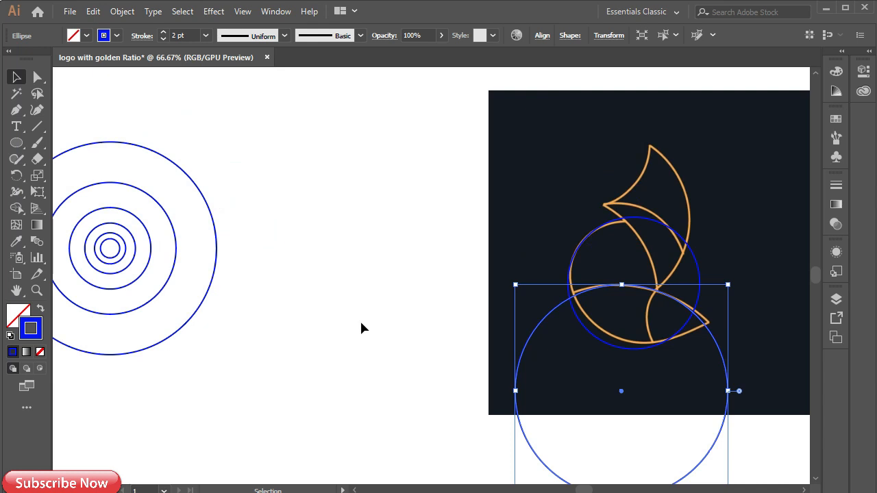
pyautogui.moveTo(172, 275); pyautogui.dragTo(657, 303)
pyautogui.hotkey('ctrl', '+')
# Select the three overlapping circles and build the rounded upper region and the lower leaf-shaped region with Shape Builder.
pyautogui.click(254, 130)
pyautogui.moveTo(260, 135); pyautogui.dragTo(558, 386)
pyautogui.hotkey('shift', 'm')
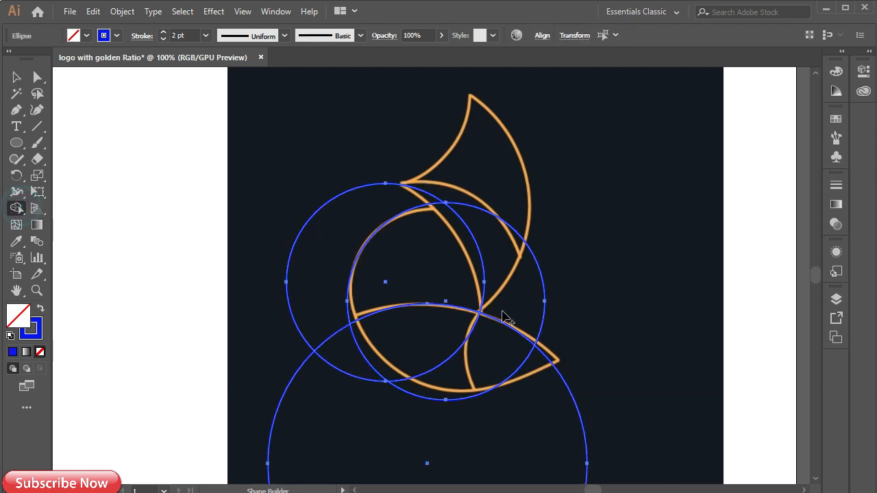
pyautogui.click(415, 274)
pyautogui.click(411, 341)
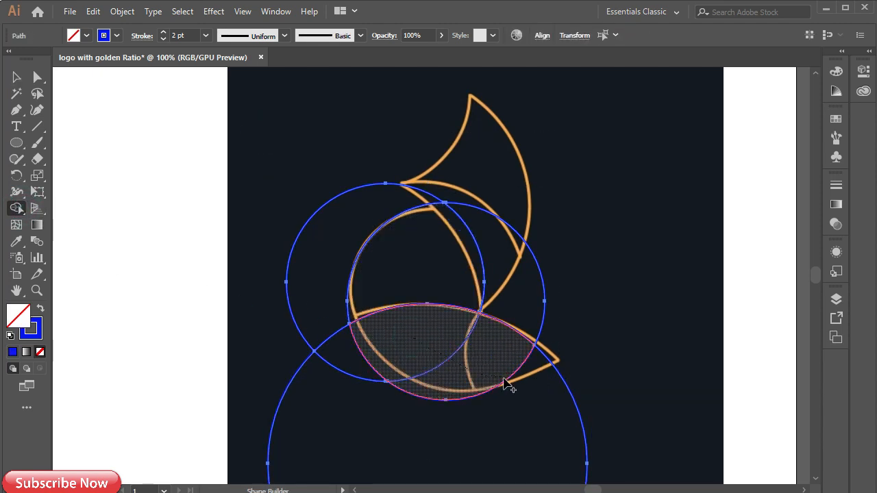
pyautogui.click(499, 364)
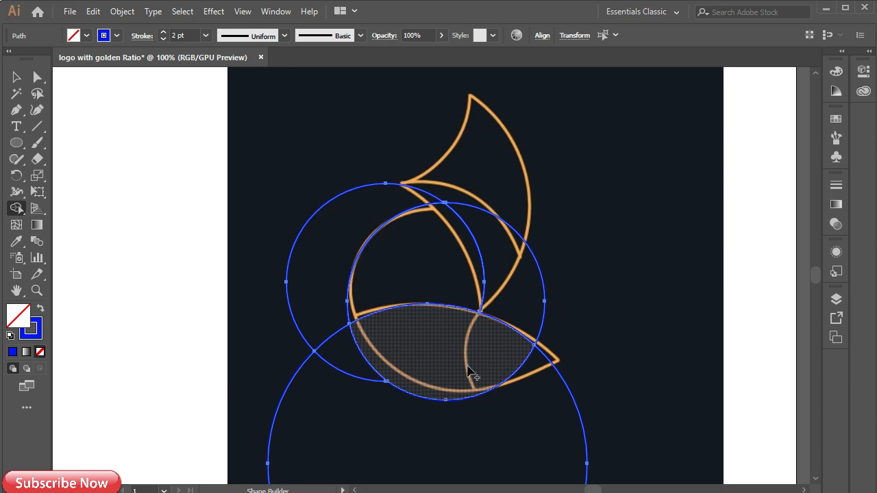
# Delete the leftover circle segments outside the two built regions.
pyautogui.click(17, 76)
pyautogui.click(288, 178)
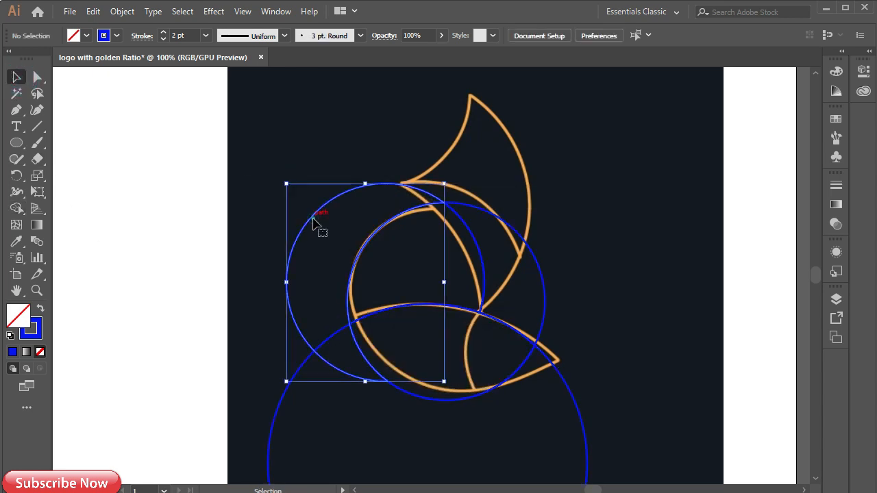
pyautogui.click(314, 224)
pyautogui.press('Delete')
pyautogui.click(503, 221)
pyautogui.press('Delete')
pyautogui.click(570, 400)
pyautogui.press('Delete')
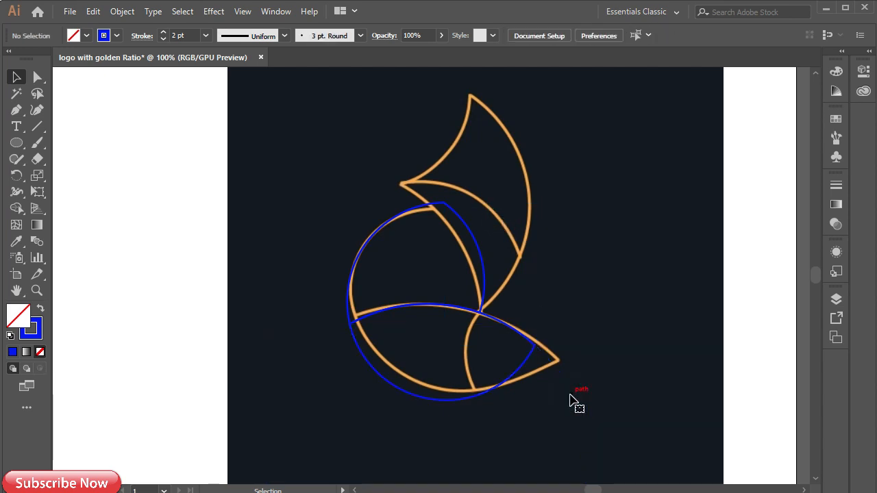
# Change the stroke colour of the two built shapes to #0874f7.
pyautogui.moveTo(294, 192); pyautogui.dragTo(540, 407)
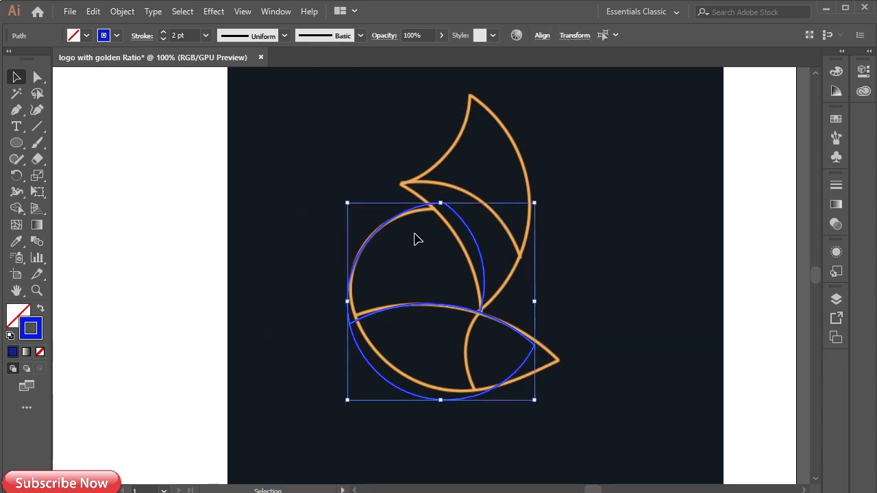
pyautogui.doubleClick(37, 324)
pyautogui.click(186, 224)
pyautogui.moveTo(185, 224); pyautogui.dragTo(186, 227)
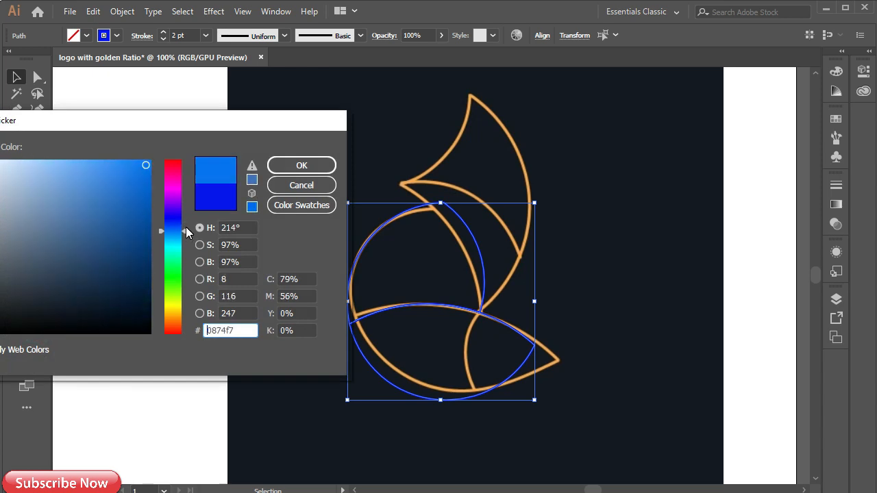
pyautogui.click(302, 165)
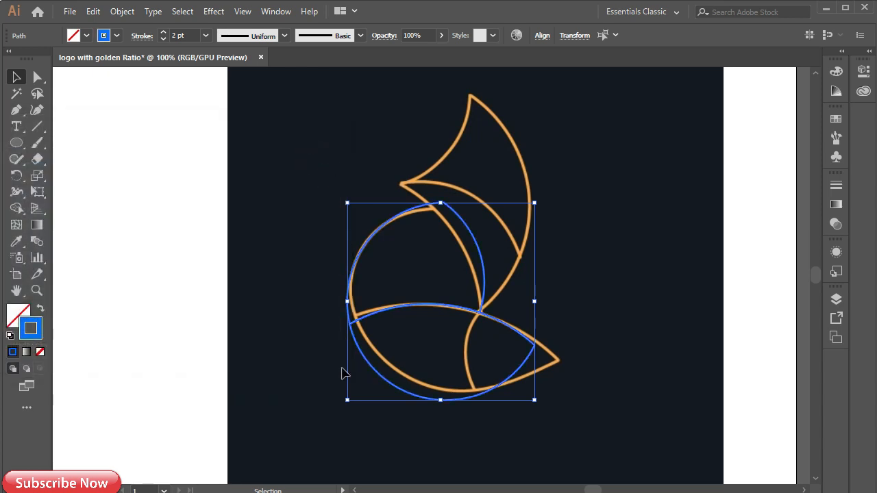
pyautogui.scroll(-1, 329, 363)
pyautogui.click(286, 323)
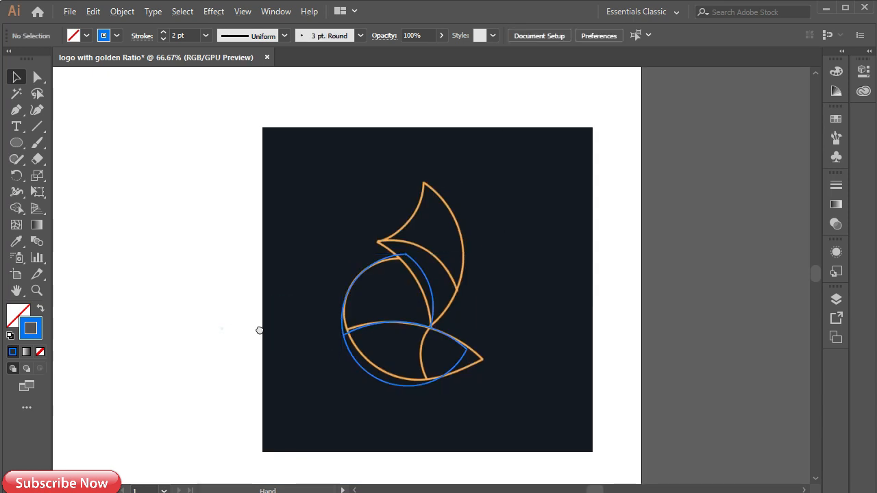
# Place two copies of the second-largest circle along the two curves that start at the logo's left pointed tip.
pyautogui.moveTo(224, 329); pyautogui.dragTo(358, 347)
pyautogui.scroll(-1, 151, 353)
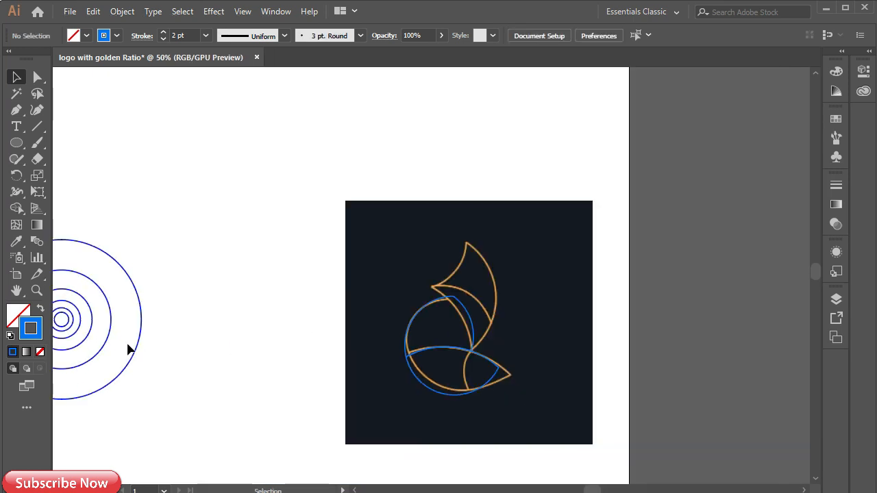
pyautogui.moveTo(205, 339); pyautogui.dragTo(392, 348)
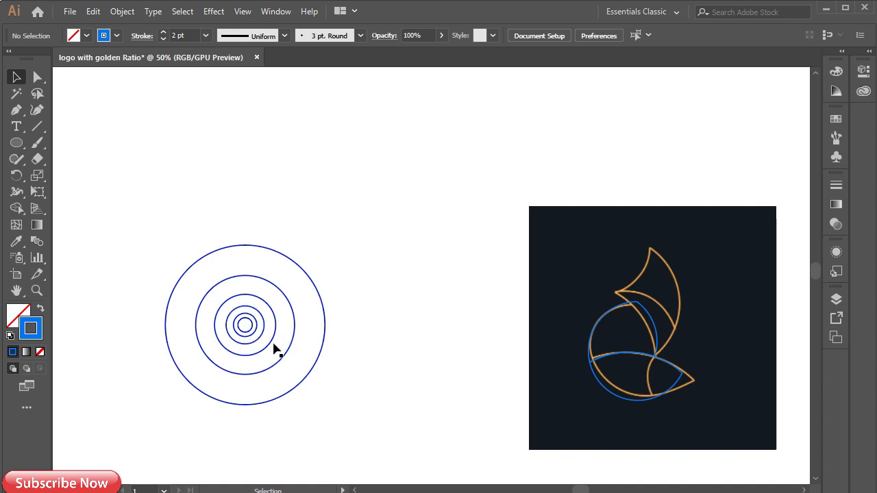
pyautogui.moveTo(300, 348); pyautogui.dragTo(654, 365)
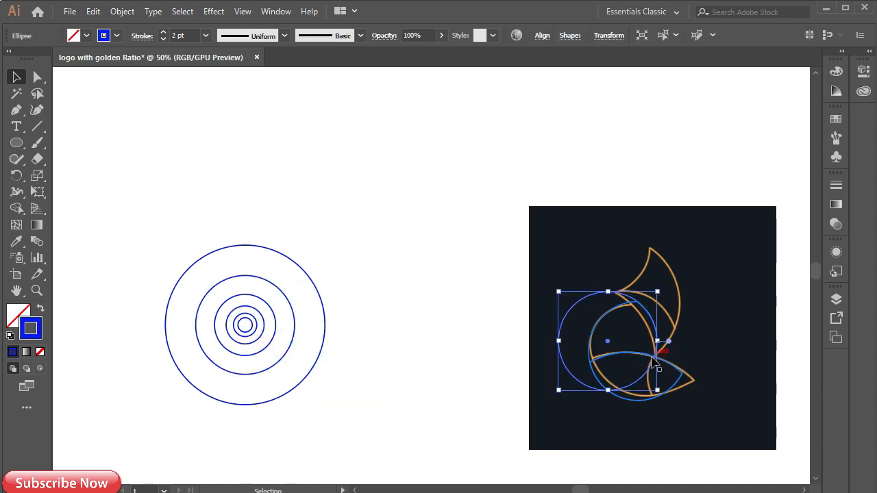
pyautogui.click(293, 347)
pyautogui.moveTo(291, 349); pyautogui.dragTo(673, 359)
pyautogui.keyDown('alt'); pyautogui.scroll(1, 677, 372); pyautogui.keyUp('alt')
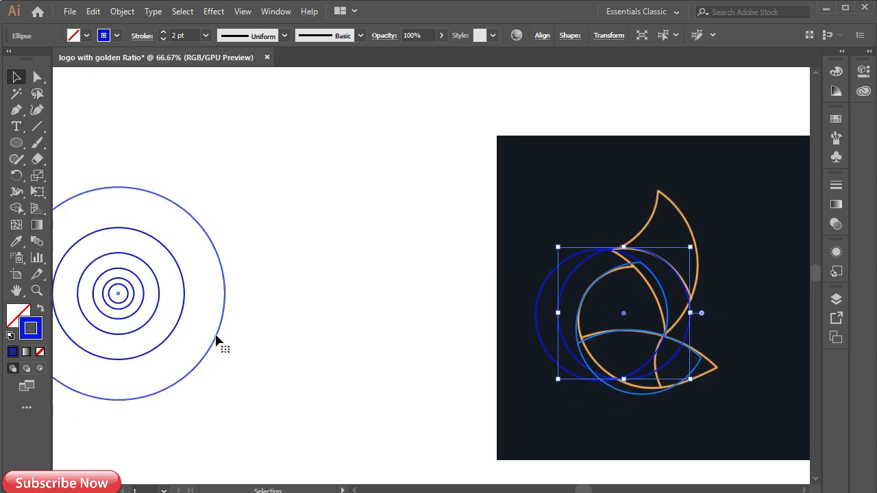
# Copy the outermost circle and fit the copy to the long outer arc of the logo's upper part.
pyautogui.moveTo(215, 340); pyautogui.dragTo(546, 337)
pyautogui.moveTo(692, 331)
pyautogui.mouseDown()
pyautogui.moveTo(695, 315)
pyautogui.moveTo(694, 333)
pyautogui.mouseUp()
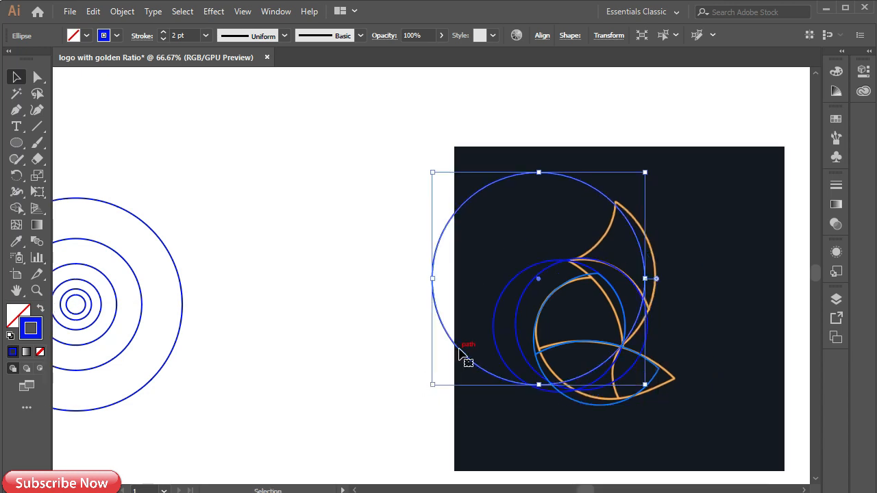
pyautogui.moveTo(459, 348); pyautogui.dragTo(463, 350)
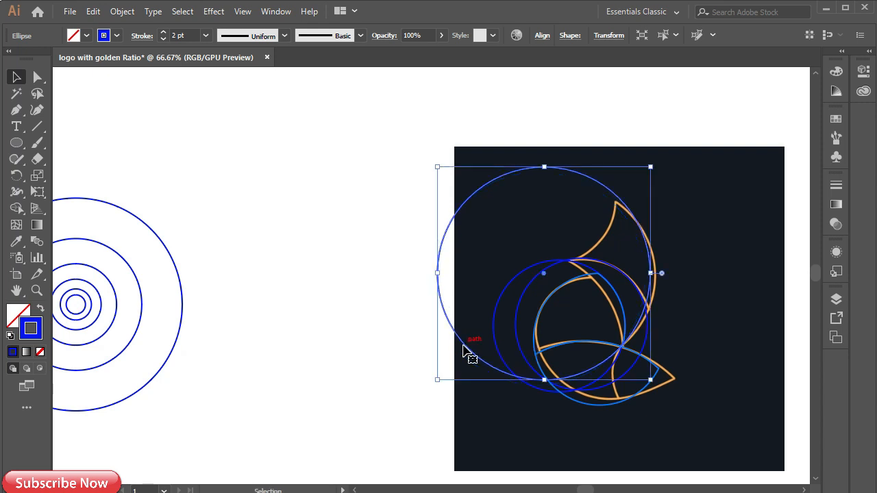
pyautogui.hotkey('ctrl', '+')
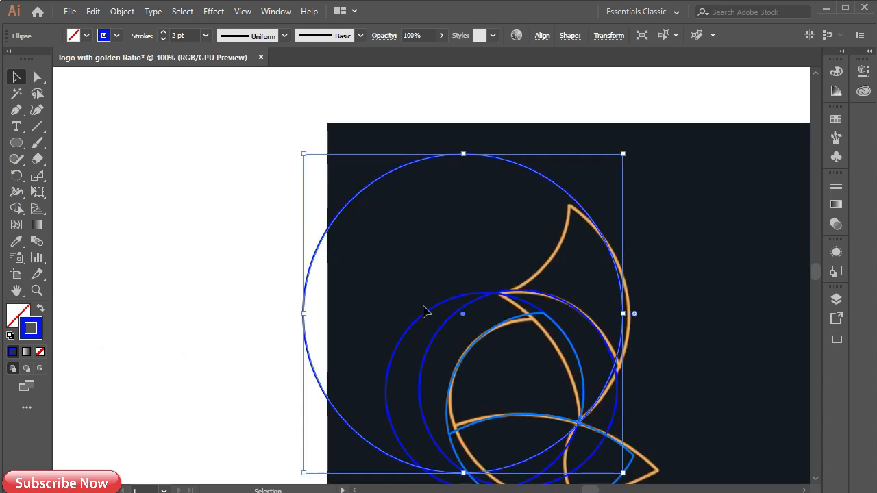
# Duplicate the leftmost second-largest circle copy upward and fit it to the concave curve below the logo's top tip.
pyautogui.click(425, 320)
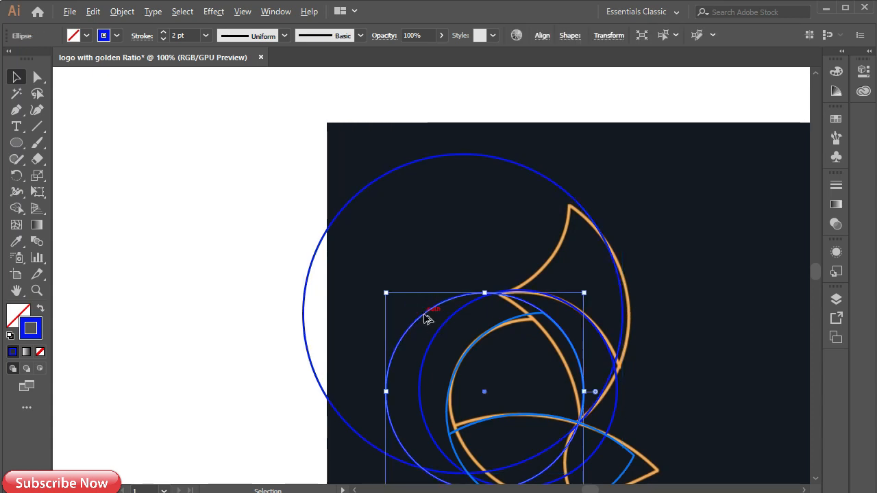
pyautogui.click(422, 312)
pyautogui.click(426, 318)
pyautogui.moveTo(425, 319); pyautogui.dragTo(414, 126)
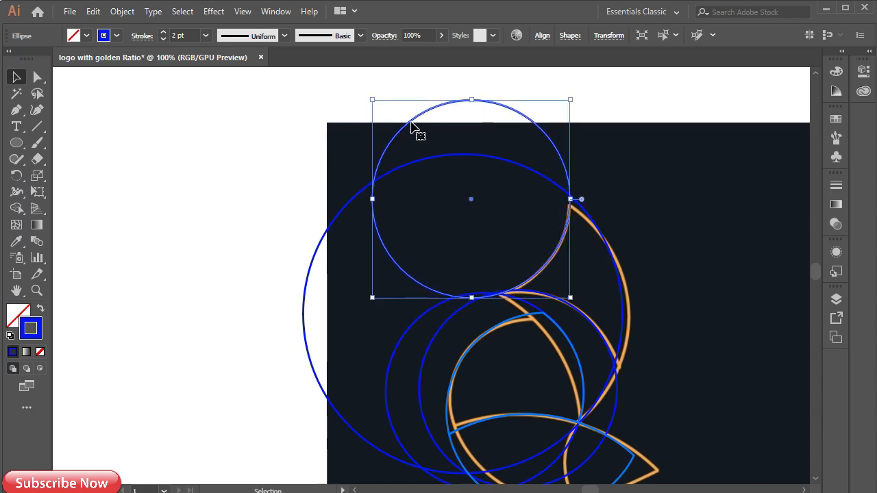
pyautogui.hotkey('ctrl', '-')
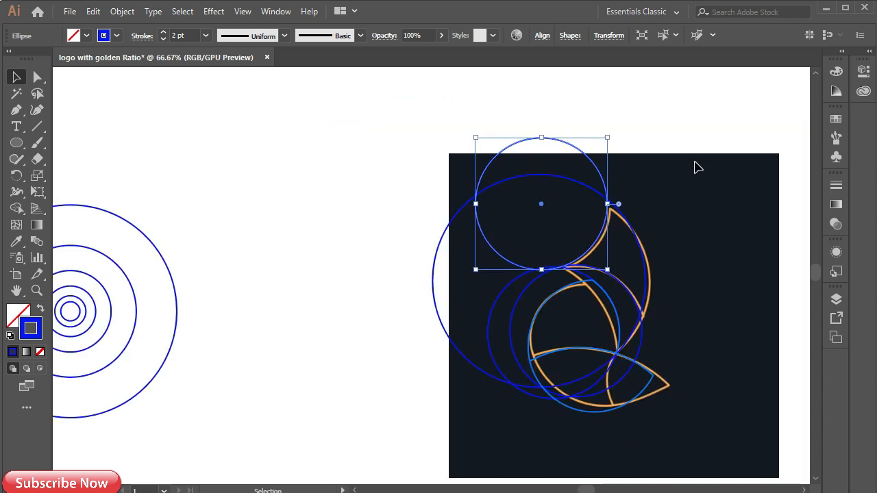
# Build the logo's upper pointed shape and the narrow crescent beneath it from the four overlapping circles with Shape Builder.
pyautogui.moveTo(380, 128); pyautogui.dragTo(519, 266)
pyautogui.moveTo(535, 296); pyautogui.dragTo(538, 295)
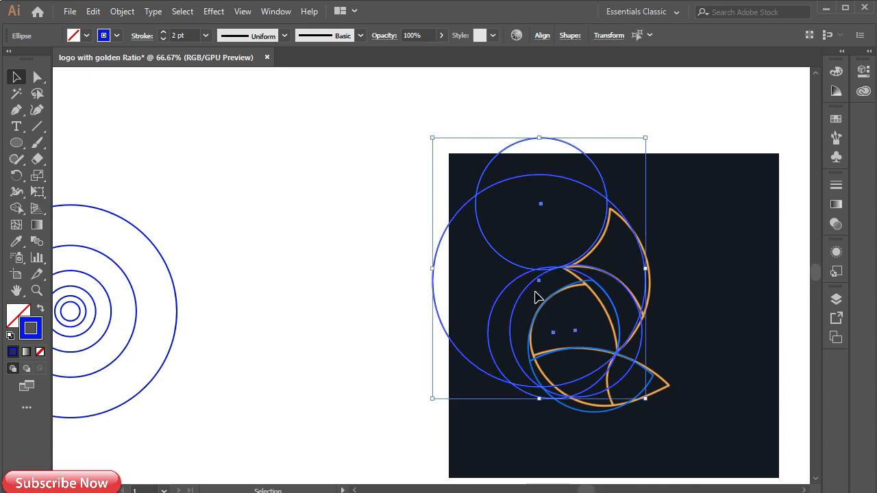
pyautogui.scroll(-1, 266, 305)
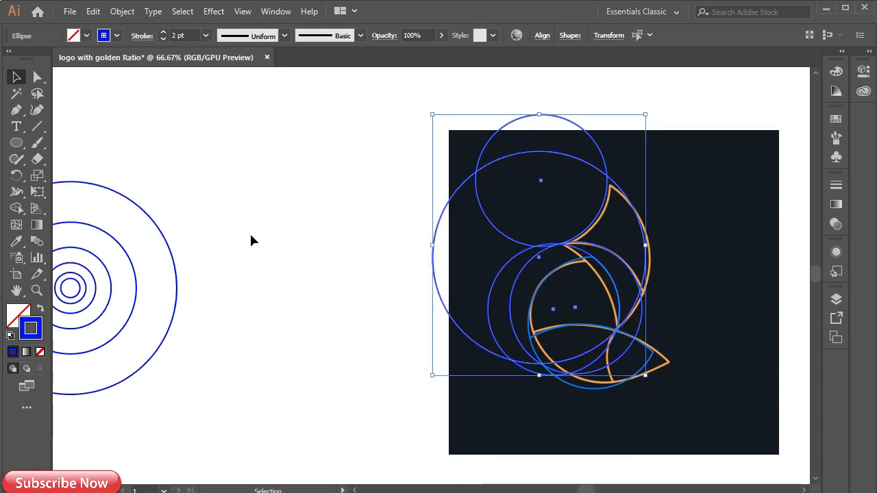
pyautogui.click(18, 208)
pyautogui.click(621, 246)
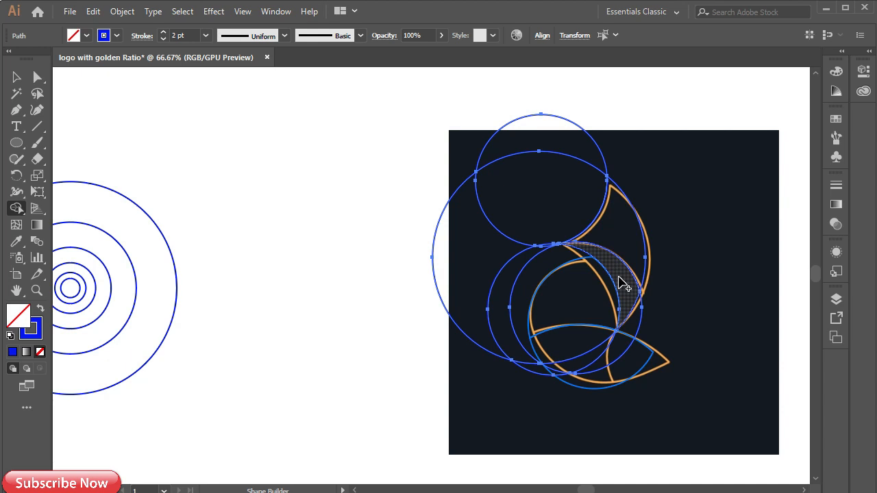
pyautogui.press('v')
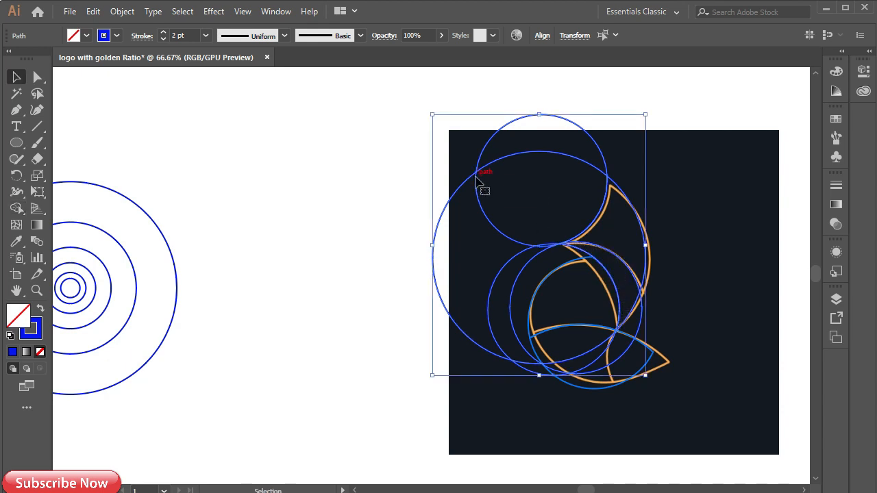
# Delete the leftover circle parts around the two newly built upper shapes.
pyautogui.click(388, 185)
pyautogui.click(467, 182)
pyautogui.press('Delete')
pyautogui.click(477, 172)
pyautogui.press('Delete')
pyautogui.click(496, 277)
pyautogui.press('Delete')
pyautogui.click(517, 275)
pyautogui.press('Delete')
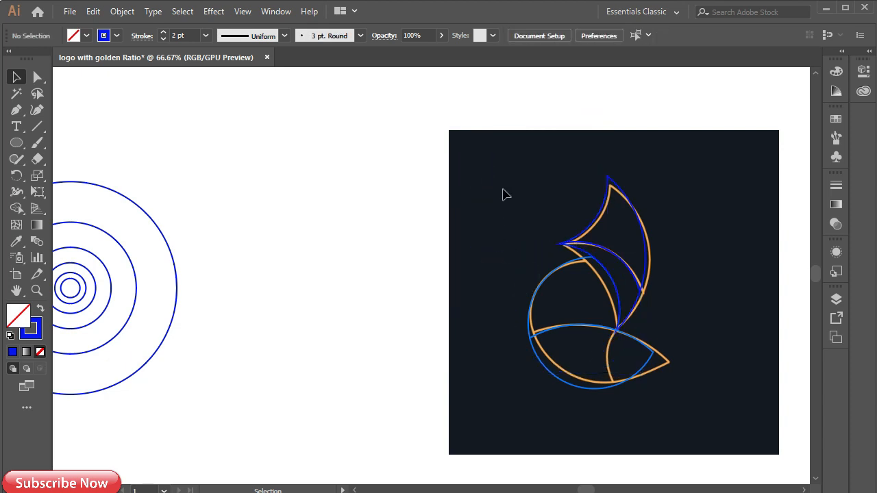
# Match the stroke colour of the upper pointed shape and the crescent to the lower blue shapes with the Eyedropper.
pyautogui.click(582, 229)
pyautogui.click(606, 270)
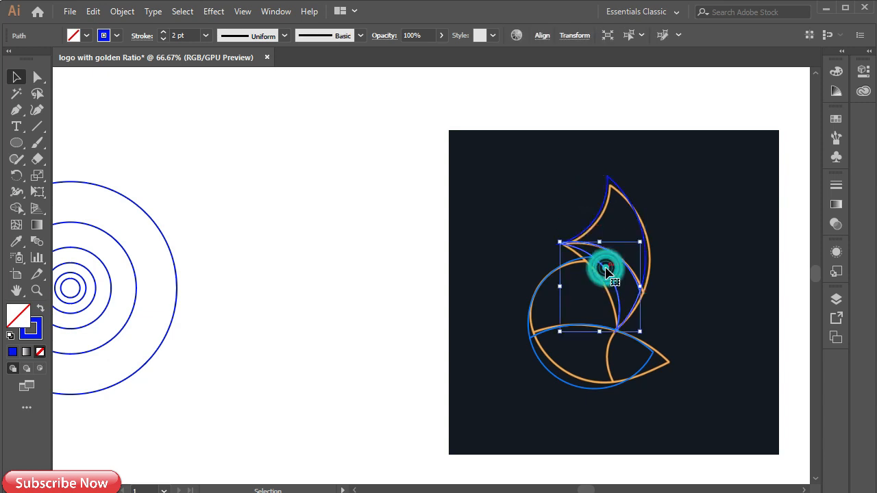
pyautogui.keyDown('shift'); pyautogui.click(610, 180); pyautogui.keyUp('shift')
pyautogui.click(16, 242)
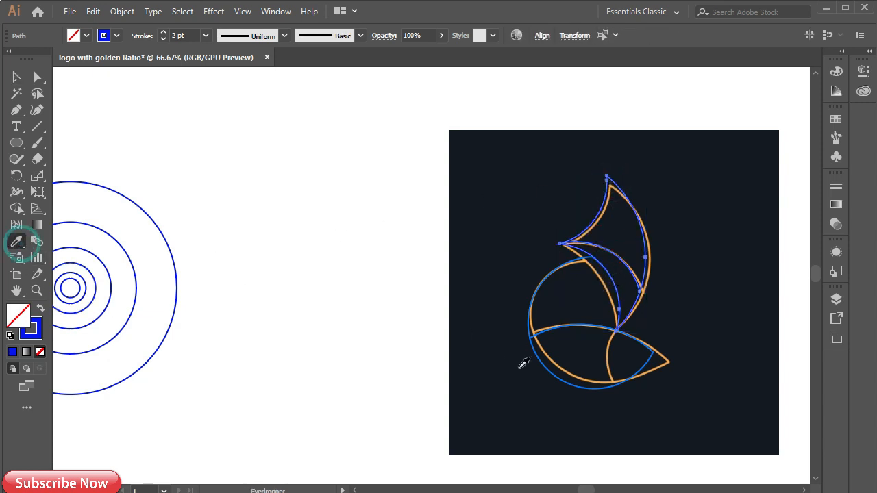
pyautogui.click(16, 77)
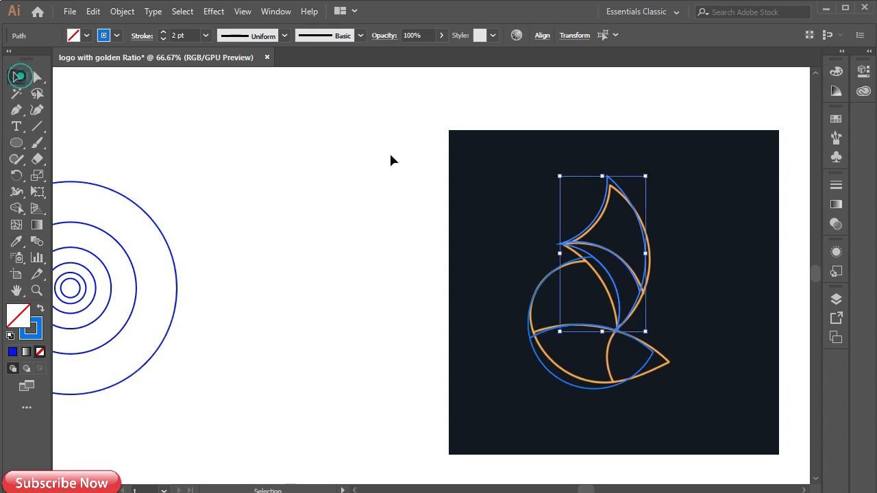
pyautogui.click(459, 274)
# Fit a copy of the third-largest circle to the small curve near the lower shape's tip and remove its excess with Shape Builder.
pyautogui.moveTo(100, 319); pyautogui.dragTo(678, 391)
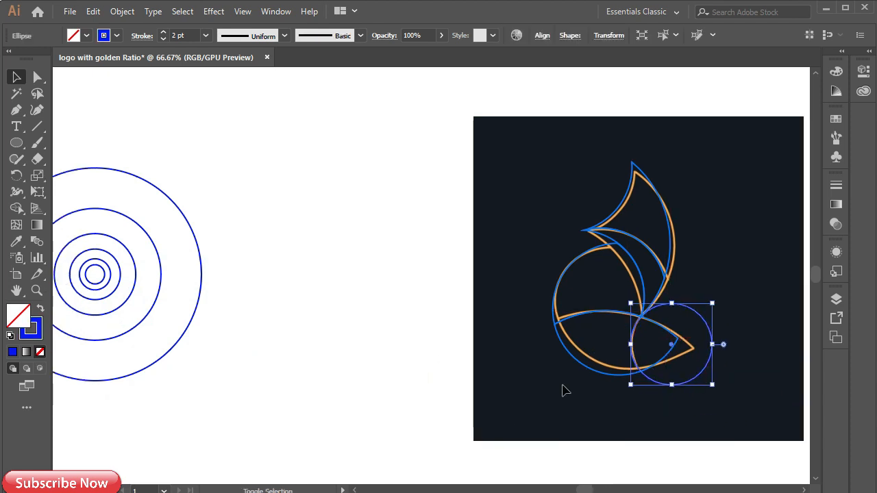
pyautogui.keyDown('shift'); pyautogui.click(558, 357); pyautogui.keyUp('shift')
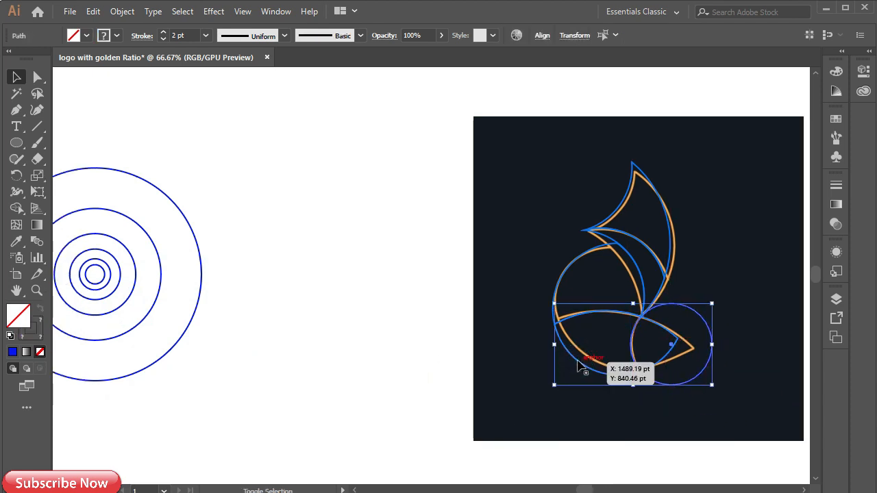
pyautogui.click(16, 209)
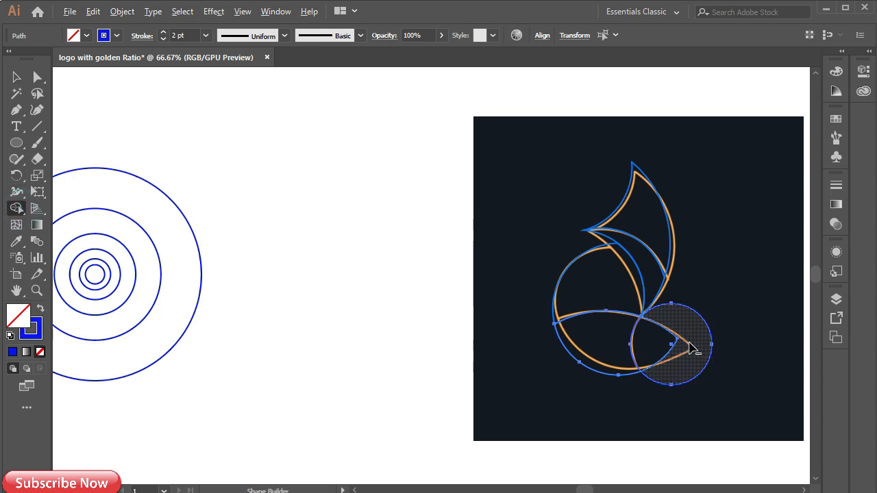
pyautogui.keyDown('alt'); pyautogui.click(691, 350); pyautogui.keyUp('alt')
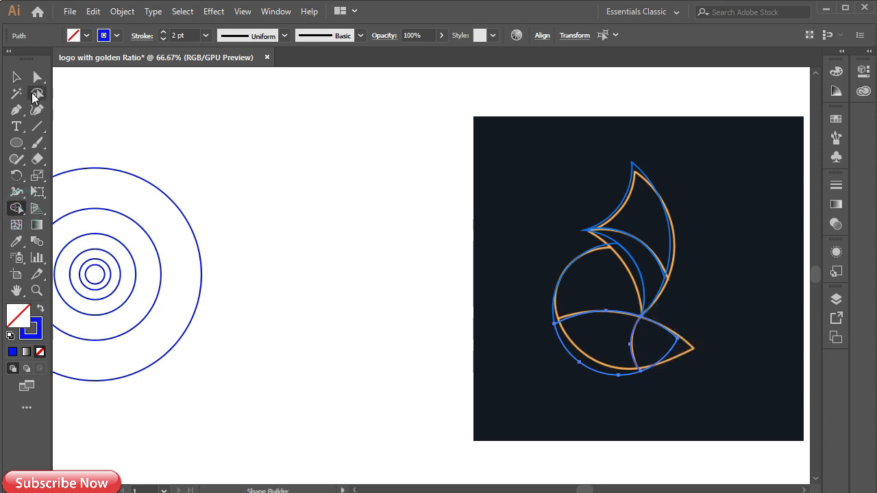
# Match the stroke of the small shape at the lower tip to the other logo shapes with the Eyedropper.
pyautogui.click(16, 77)
pyautogui.moveTo(480, 181); pyautogui.dragTo(726, 415)
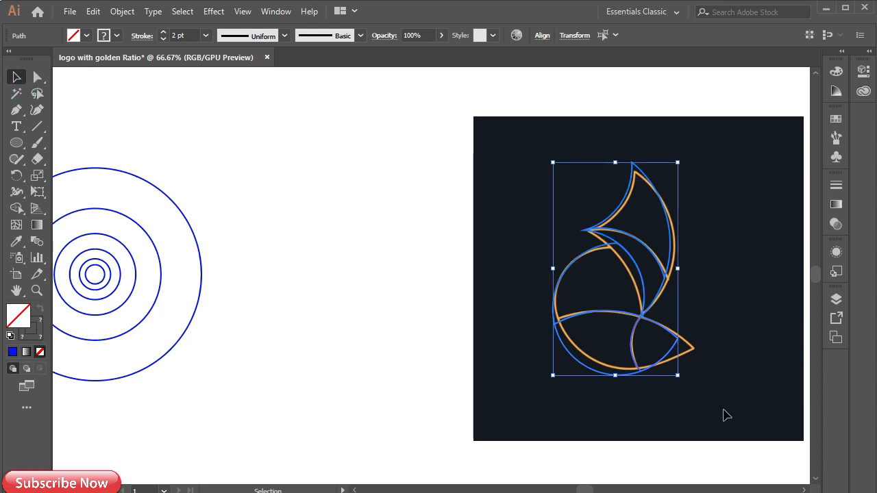
pyautogui.click(767, 363)
pyautogui.click(637, 333)
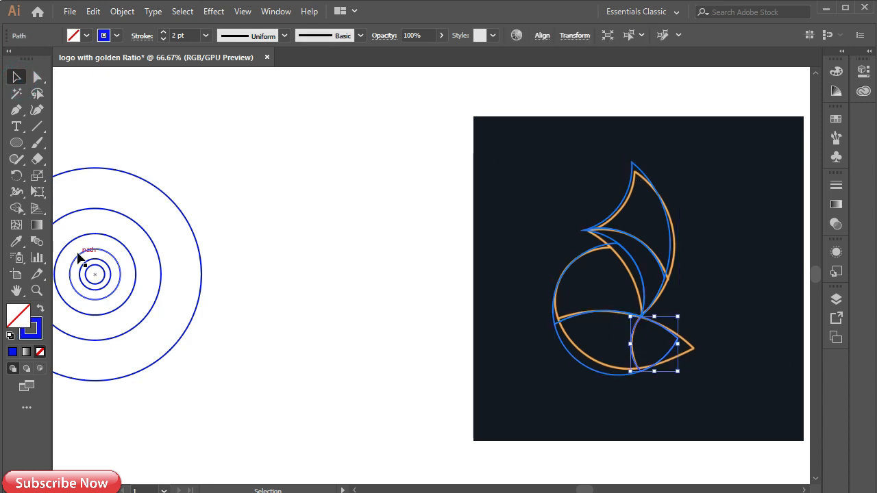
pyautogui.click(16, 241)
pyautogui.click(561, 274)
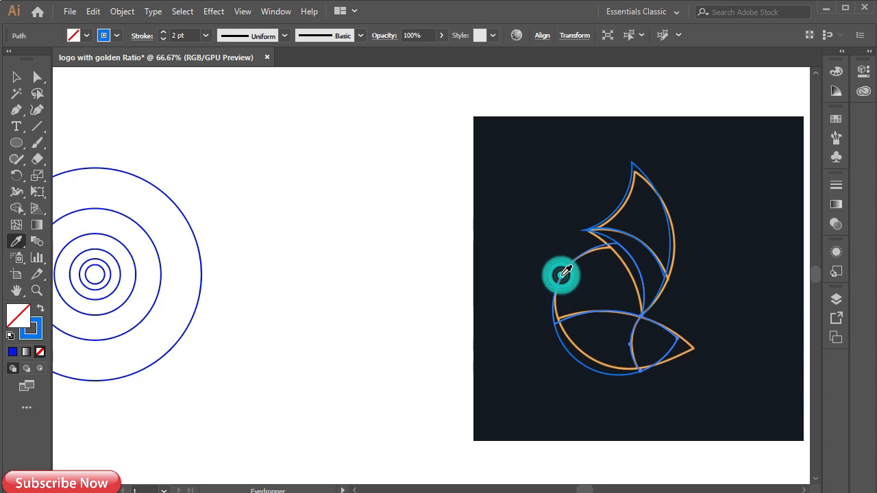
pyautogui.click(16, 78)
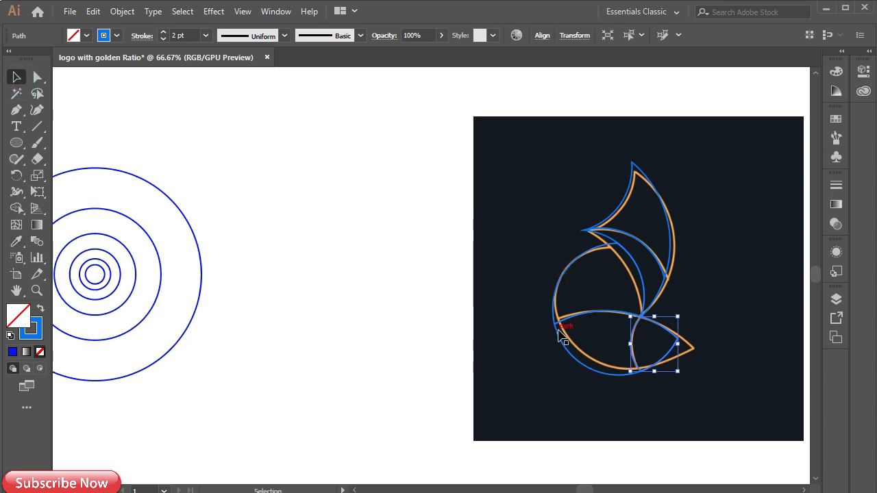
pyautogui.click(754, 281)
# Move all the blue logo shapes off the reference image into the empty area between it and the concentric circles.
pyautogui.moveTo(534, 191); pyautogui.dragTo(724, 420)
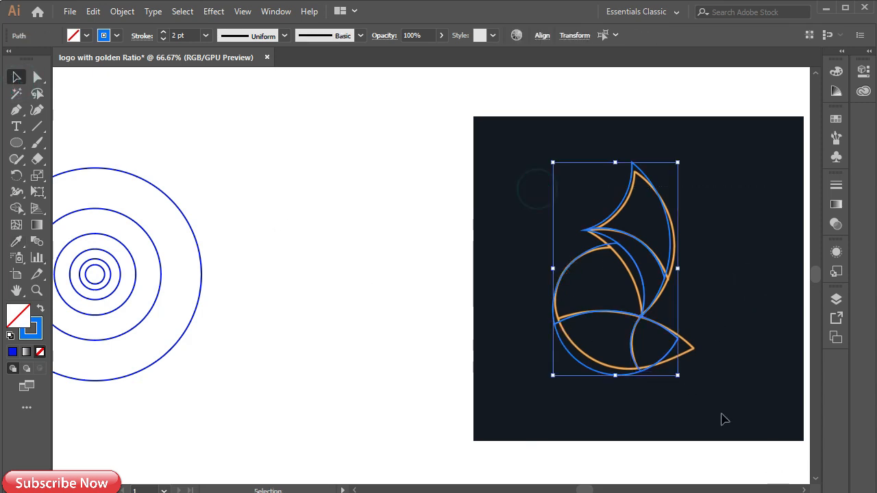
pyautogui.scroll(-2, 331, 286)
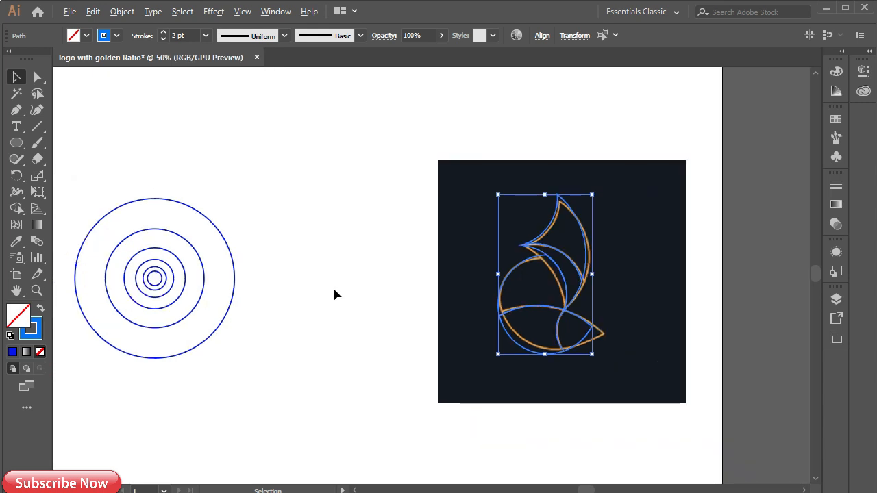
pyautogui.moveTo(477, 280); pyautogui.dragTo(352, 278)
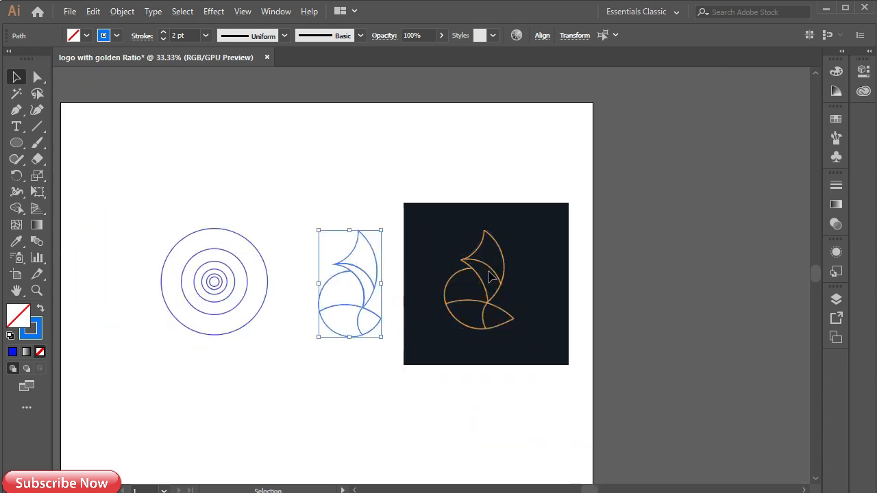
# Delete the concentric golden-ratio circles, and unlock and delete the reference image.
pyautogui.click(519, 264)
pyautogui.moveTo(164, 218); pyautogui.dragTo(259, 359)
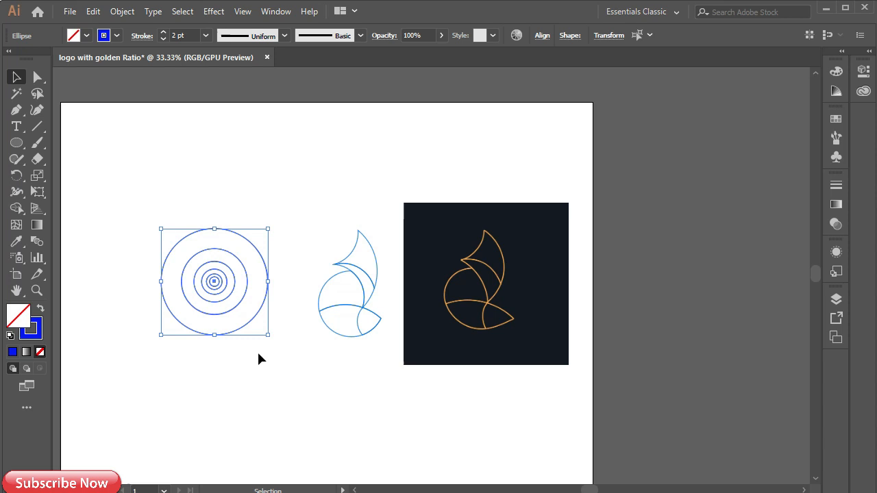
pyautogui.press('Delete')
pyautogui.click(122, 11)
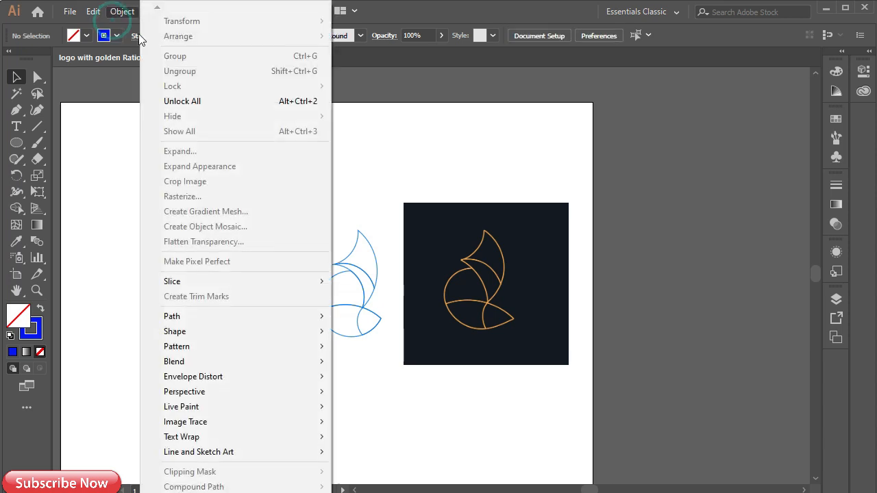
pyautogui.click(186, 101)
pyautogui.press('Delete')
# Scale up the whole fox logo proportionally, keeping its upper corner in place.
pyautogui.moveTo(274, 180); pyautogui.dragTo(568, 355)
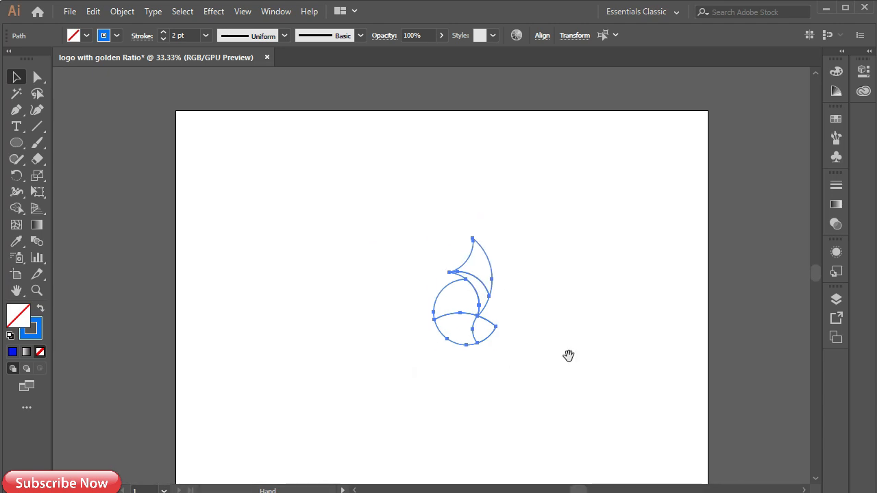
pyautogui.scroll(1, 562, 360)
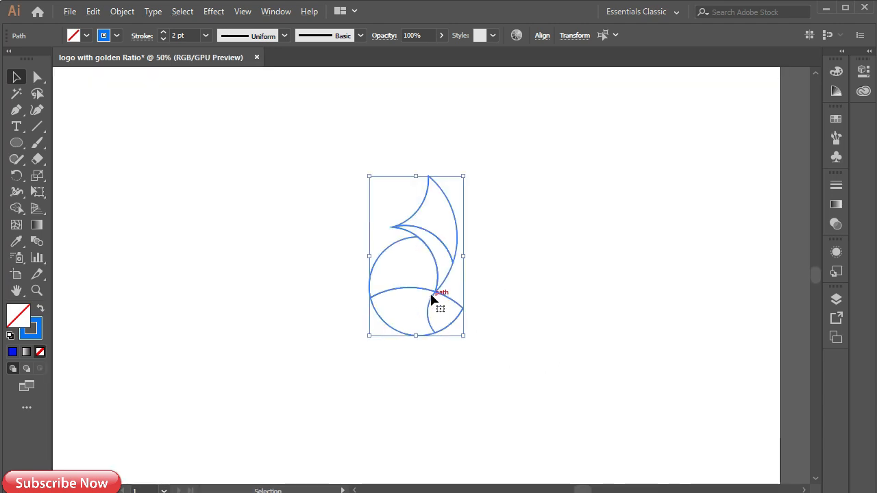
pyautogui.moveTo(465, 338); pyautogui.dragTo(539, 426)
pyautogui.click(577, 256)
# Fill the upper pointed shape with a linear gradient and set the gradient's end stop to the red swatch.
pyautogui.click(499, 226)
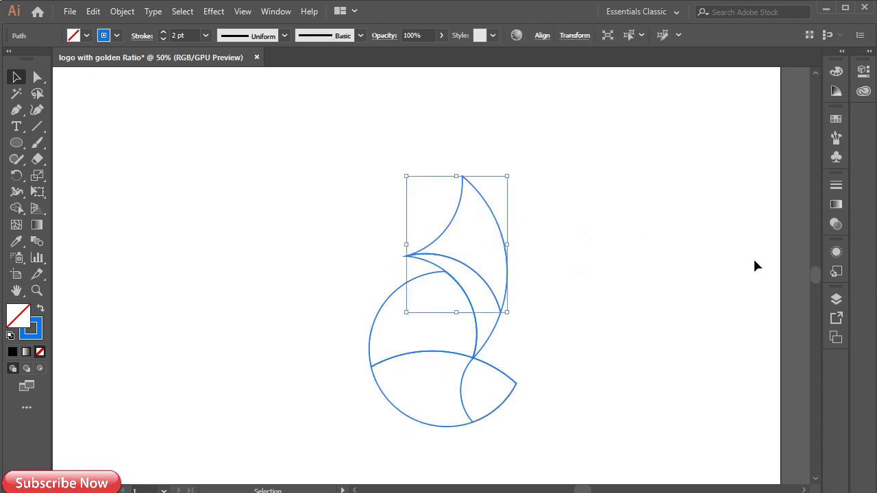
pyautogui.click(835, 204)
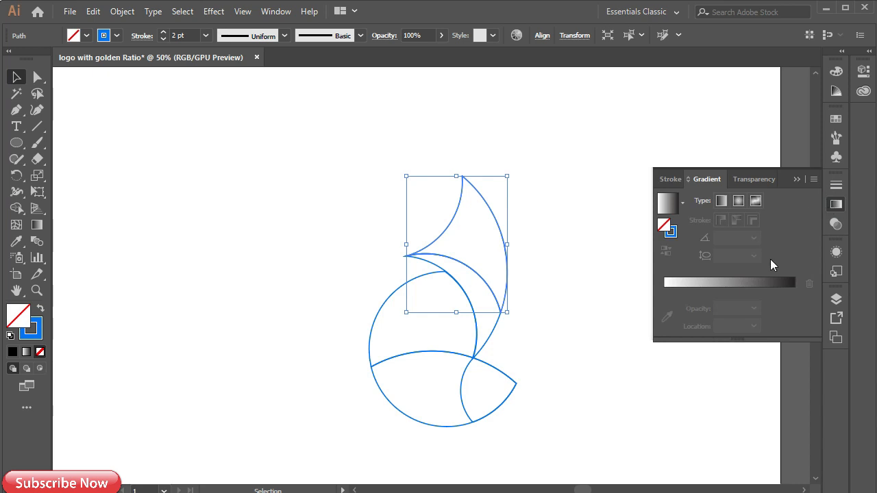
pyautogui.click(765, 286)
pyautogui.click(794, 307)
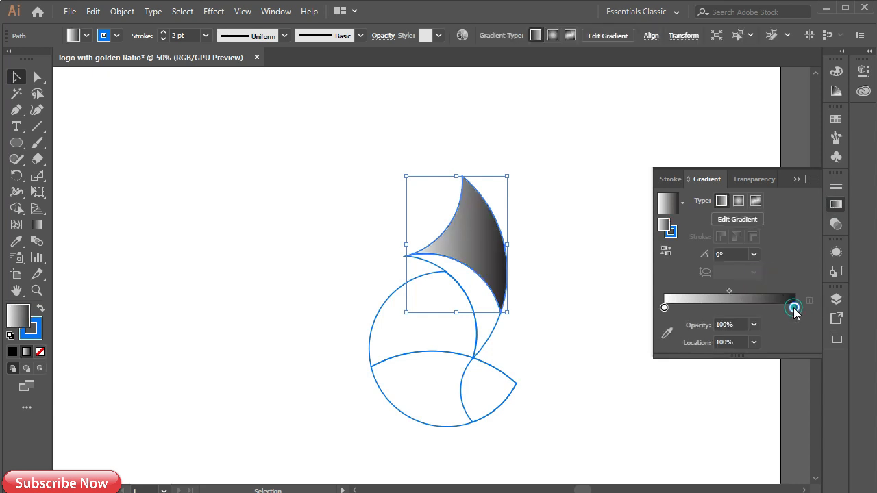
pyautogui.doubleClick(794, 307)
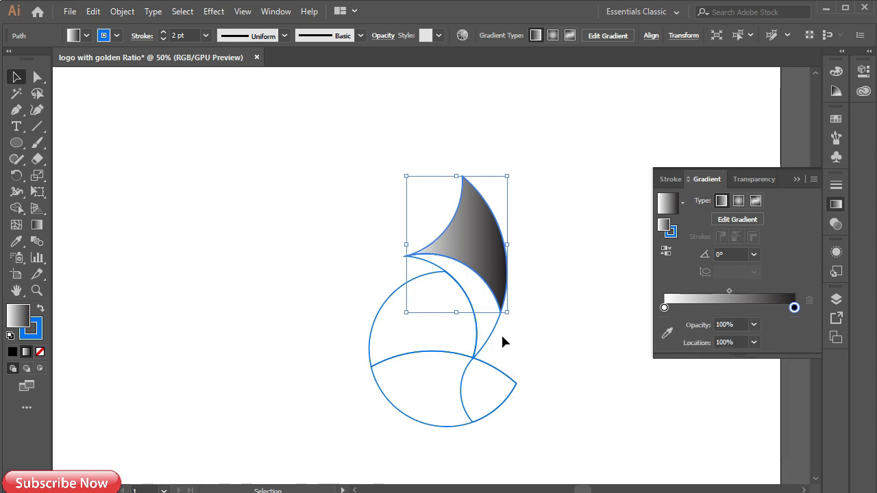
pyautogui.doubleClick(794, 307)
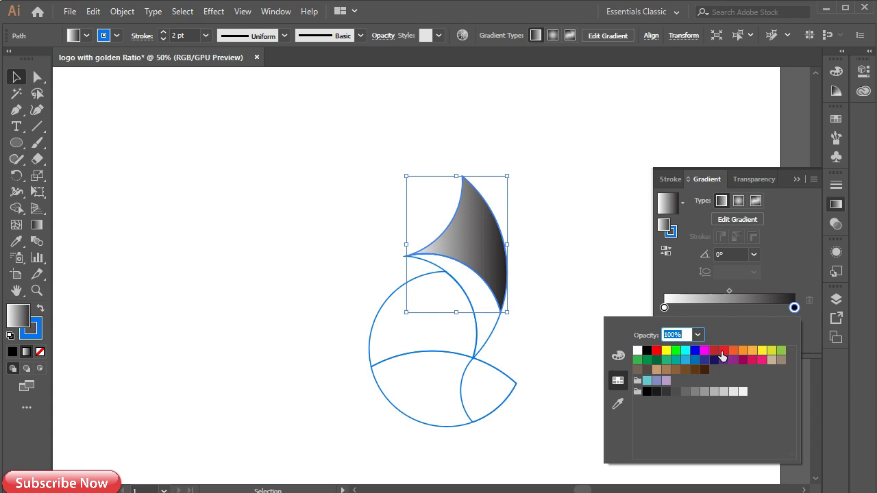
pyautogui.click(722, 355)
pyautogui.click(735, 311)
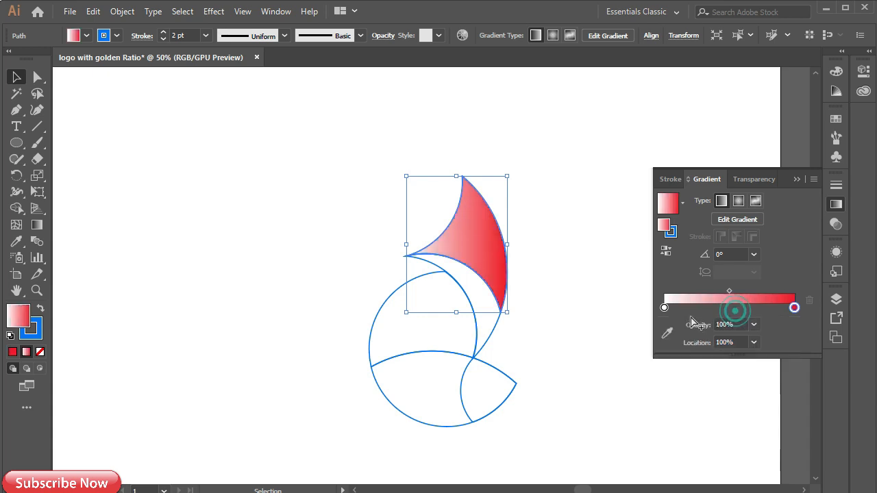
# Set the gradient's start stop to the orange swatch and adjust its green value to 151.
pyautogui.doubleClick(664, 307)
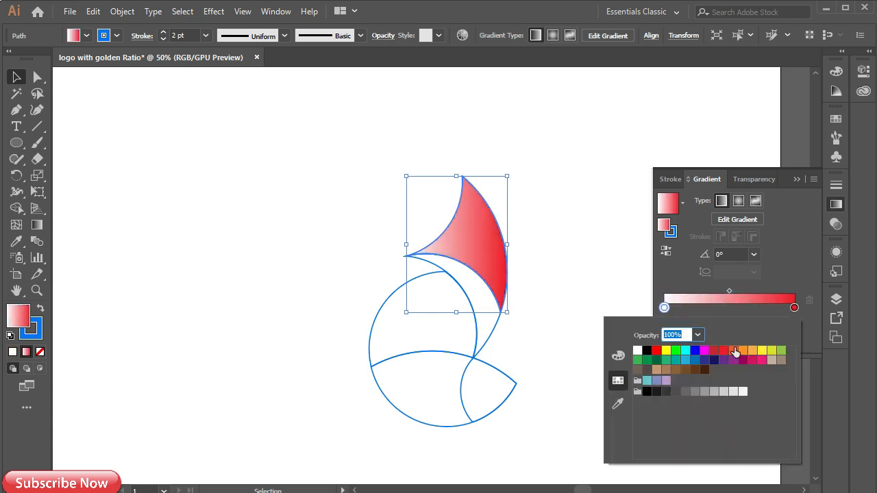
pyautogui.click(734, 351)
pyautogui.click(618, 355)
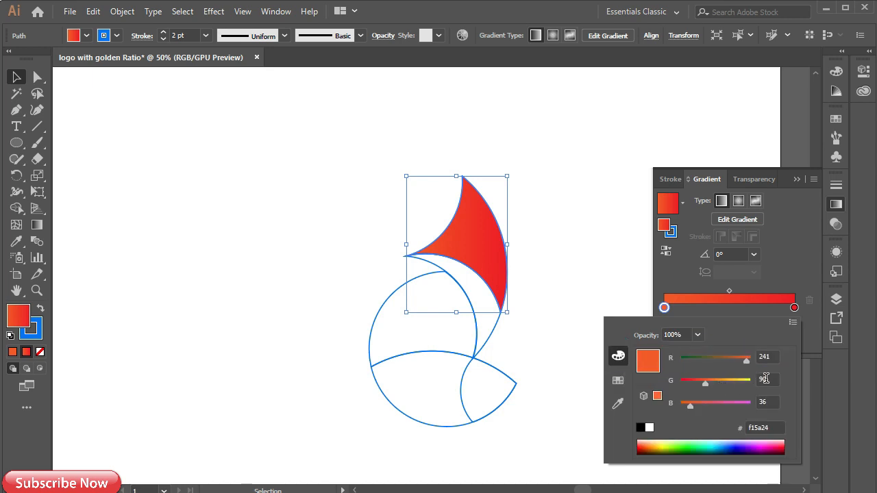
pyautogui.moveTo(708, 384); pyautogui.dragTo(728, 383)
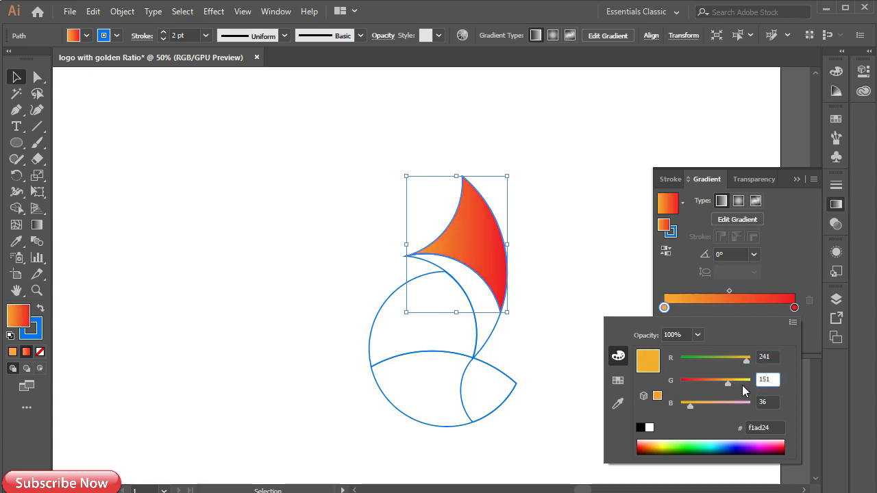
pyautogui.click(768, 306)
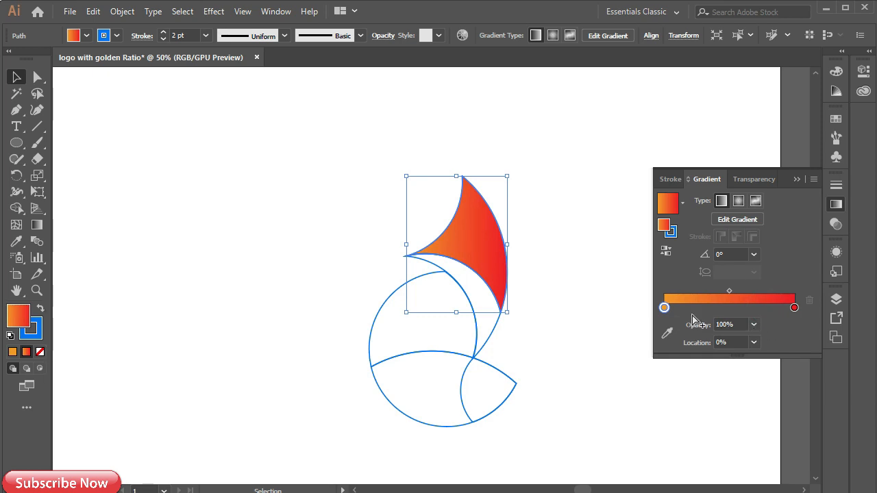
pyautogui.click(796, 179)
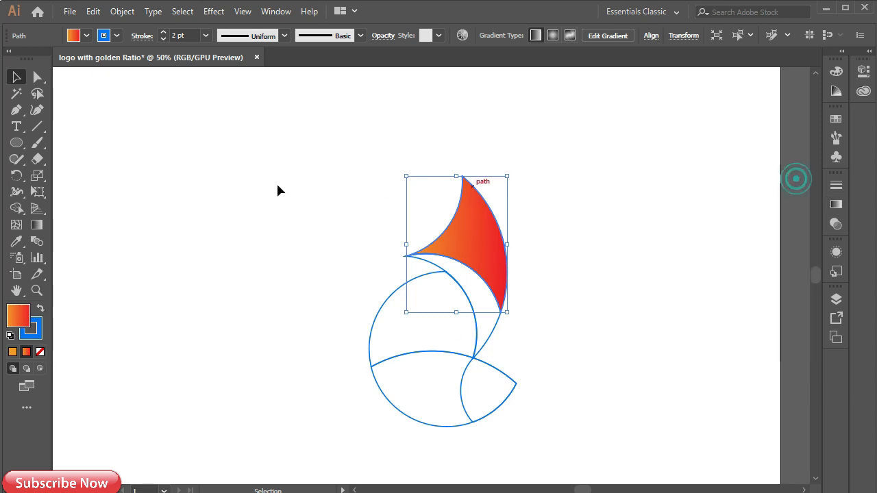
# Redirect the upper shape's gradient with the Gradient tool so it runs from orange at the base to red at the tip.
pyautogui.click(37, 225)
pyautogui.moveTo(466, 271); pyautogui.dragTo(475, 206)
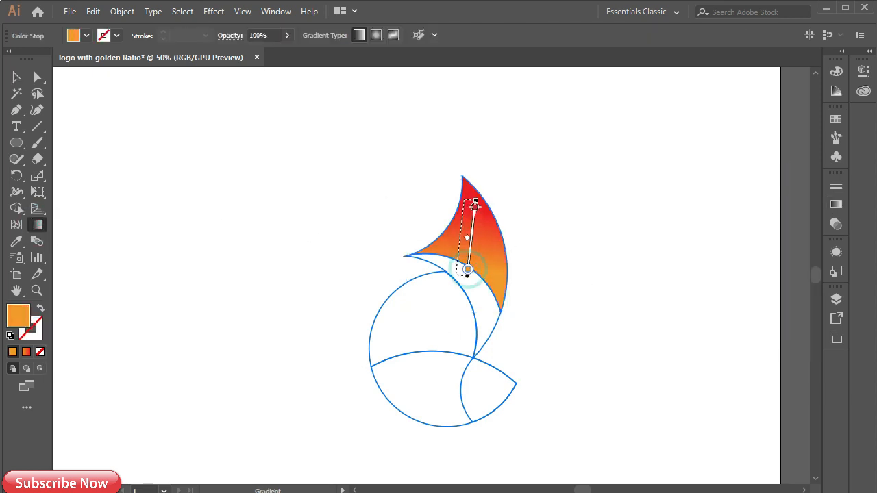
# Refine the upper shape's gradient direction so it runs diagonally from orange at the lower curve to red near the outer edge.
pyautogui.moveTo(483, 304); pyautogui.dragTo(484, 227)
pyautogui.moveTo(461, 275); pyautogui.dragTo(475, 205)
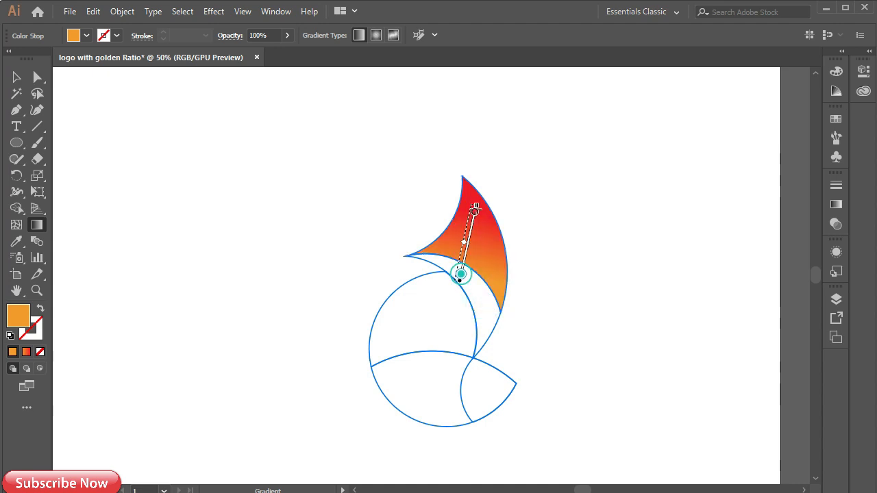
pyautogui.moveTo(470, 274); pyautogui.dragTo(482, 233)
pyautogui.moveTo(468, 291); pyautogui.dragTo(484, 227)
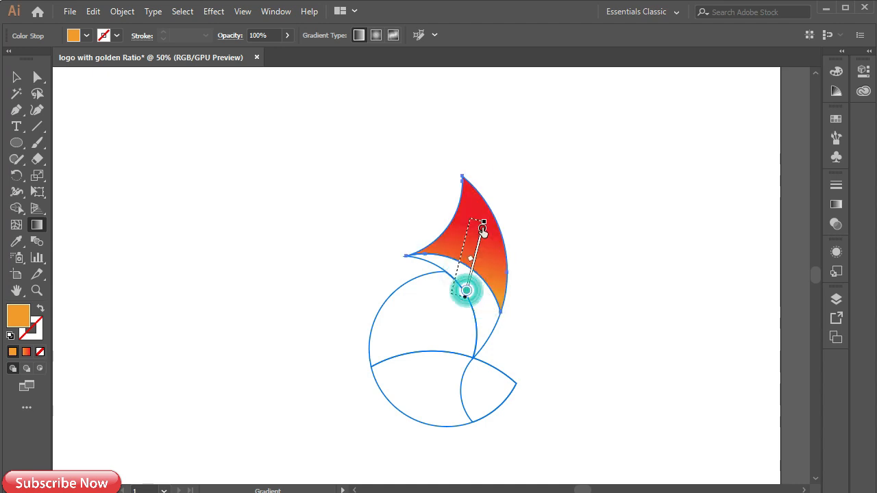
pyautogui.moveTo(458, 276); pyautogui.dragTo(489, 225)
pyautogui.moveTo(466, 280)
pyautogui.mouseDown()
pyautogui.moveTo(483, 251)
pyautogui.moveTo(473, 270)
pyautogui.mouseUp()
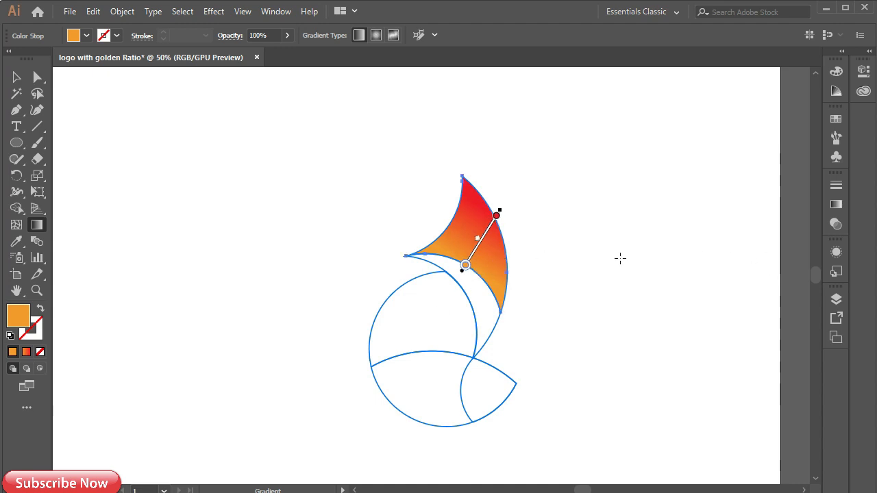
# Fill the crescent beneath the upper pointed shape with the orange-to-red linear gradient.
pyautogui.press('v')
pyautogui.click(485, 319)
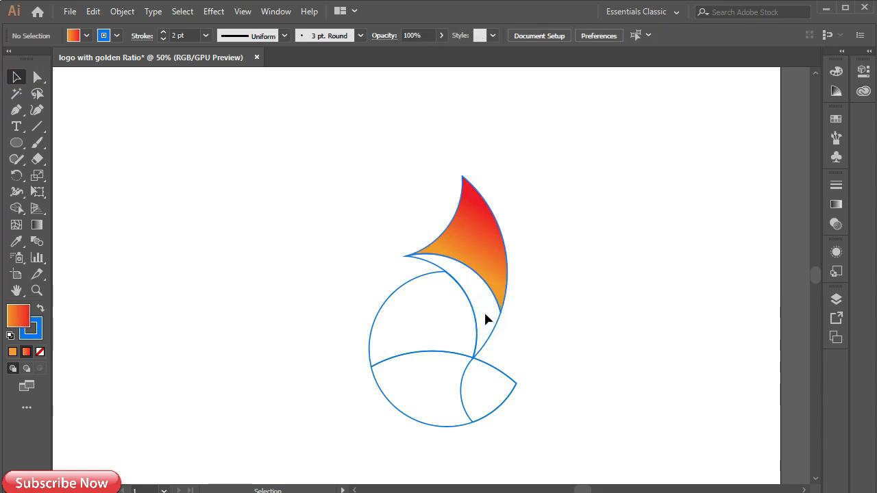
pyautogui.click(474, 314)
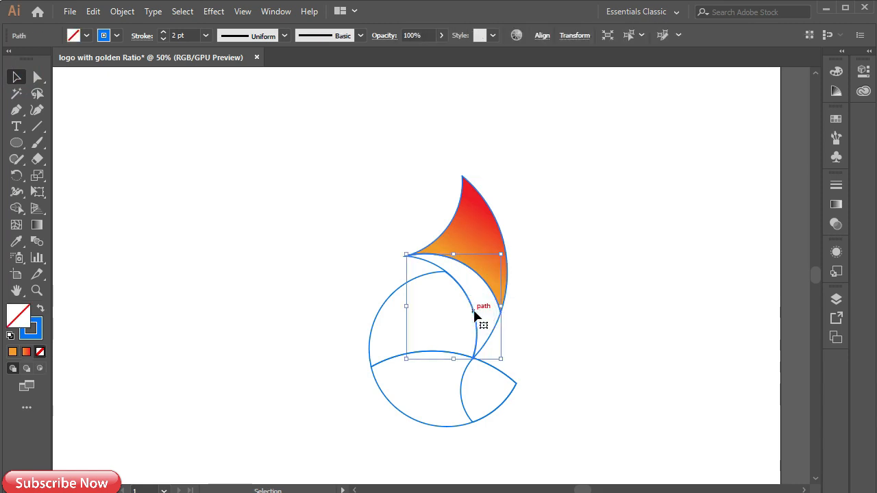
pyautogui.click(836, 204)
pyautogui.click(719, 281)
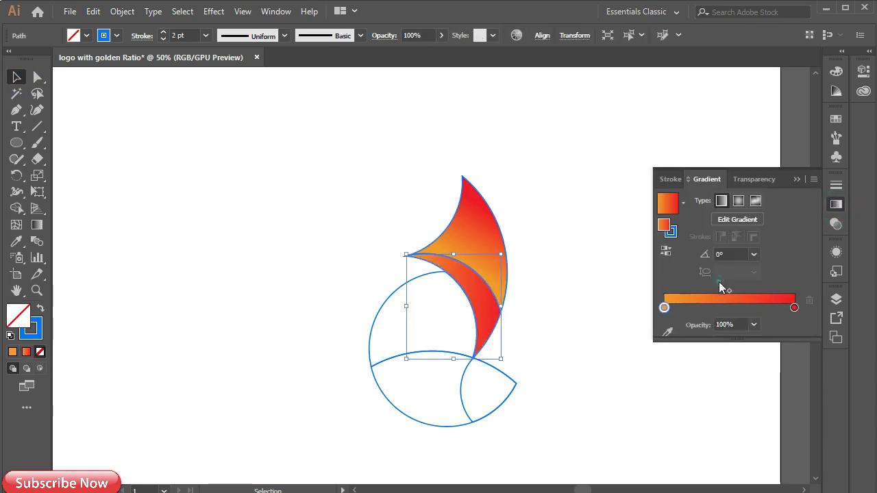
# Set the end stop of the crescent's gradient to white (ffffff).
pyautogui.click(794, 309)
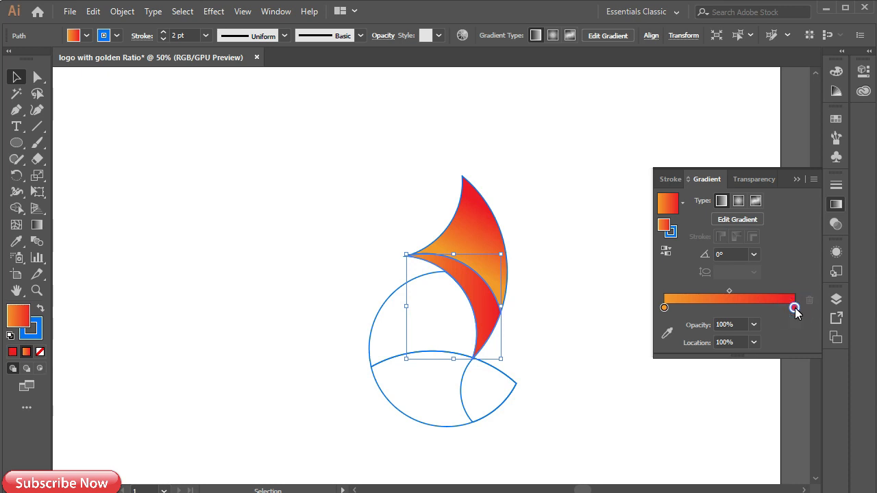
pyautogui.doubleClick(794, 308)
pyautogui.click(650, 427)
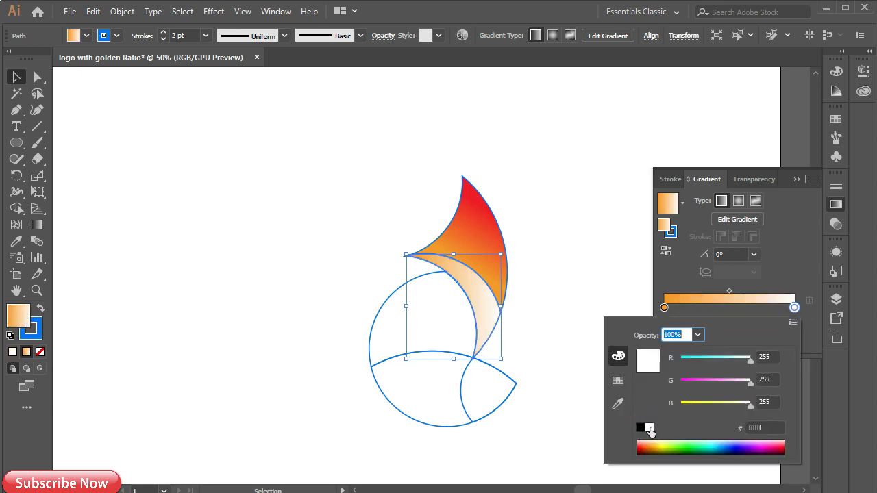
pyautogui.click(783, 241)
pyautogui.click(795, 180)
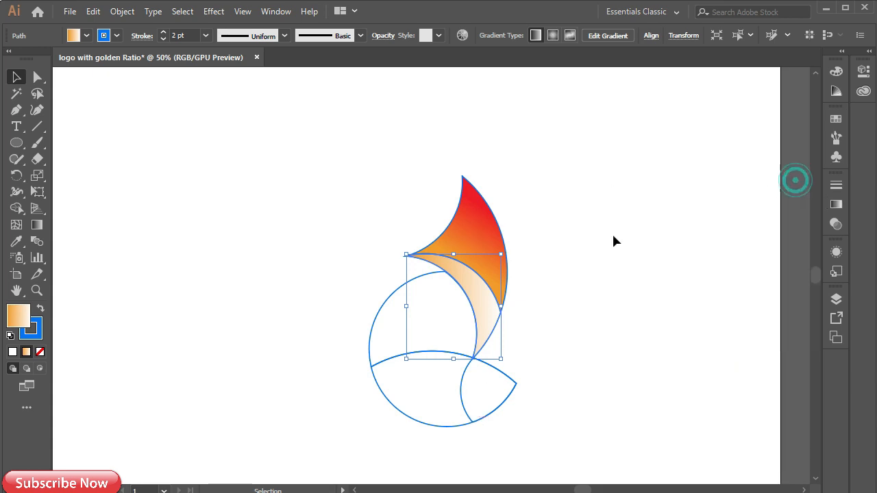
# Copy the upper shape's orange-to-red gradient onto the large round shape and the lower shape with the Eyedropper.
pyautogui.click(381, 305)
pyautogui.click(17, 241)
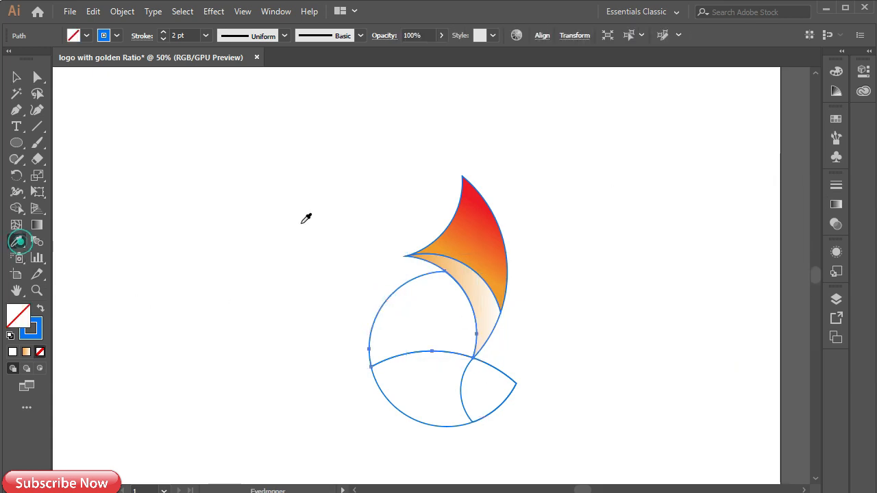
pyautogui.click(481, 202)
pyautogui.press('v')
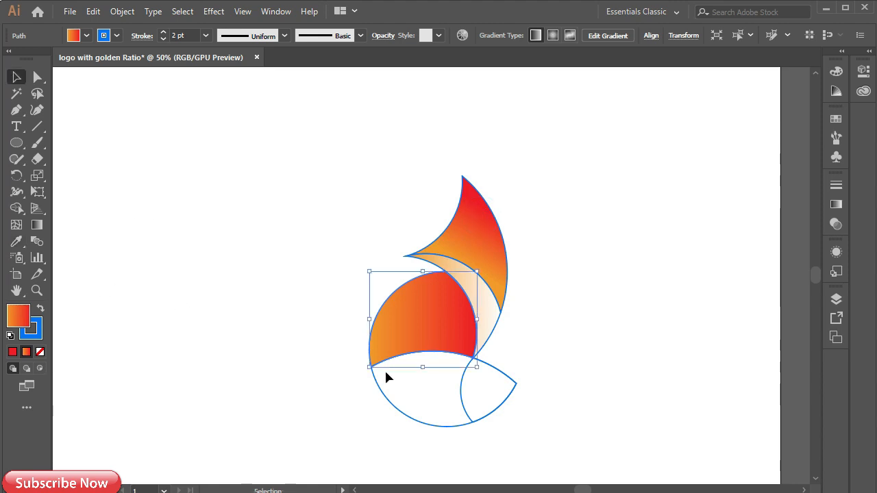
pyautogui.click(396, 413)
pyautogui.press('i')
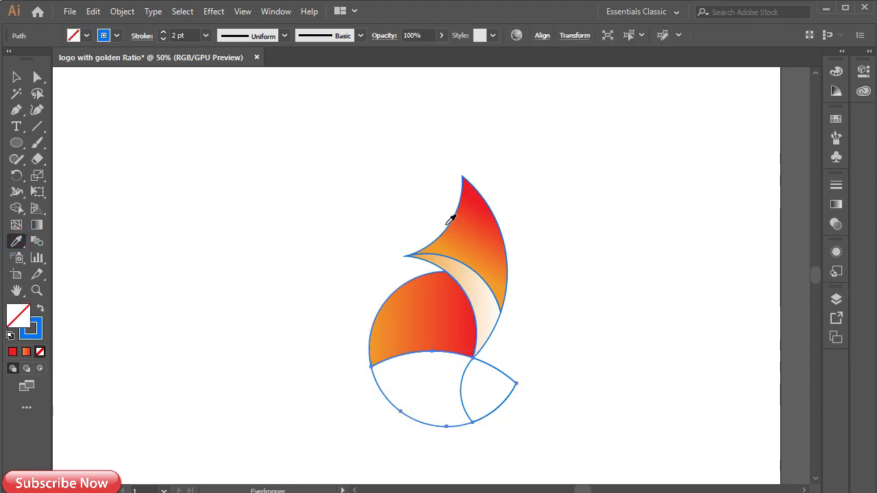
pyautogui.click(472, 224)
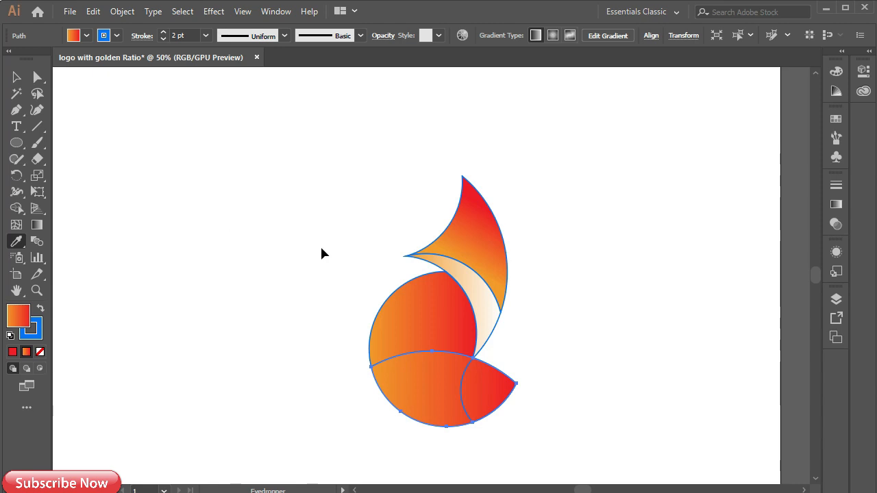
# Copy the crescent's orange-to-white gradient onto the small pointed shape at the logo's lower end, undoing any stray colour sampling.
pyautogui.press('v')
pyautogui.click(463, 391)
pyautogui.press('i')
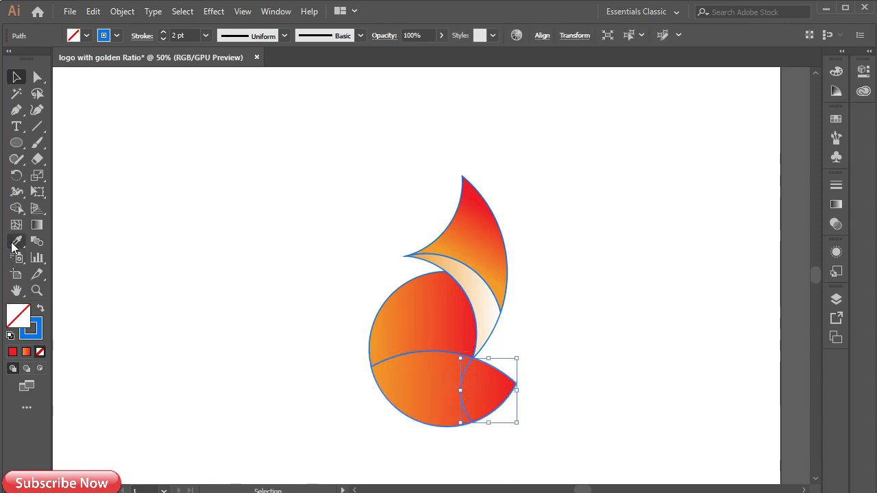
pyautogui.click(477, 291)
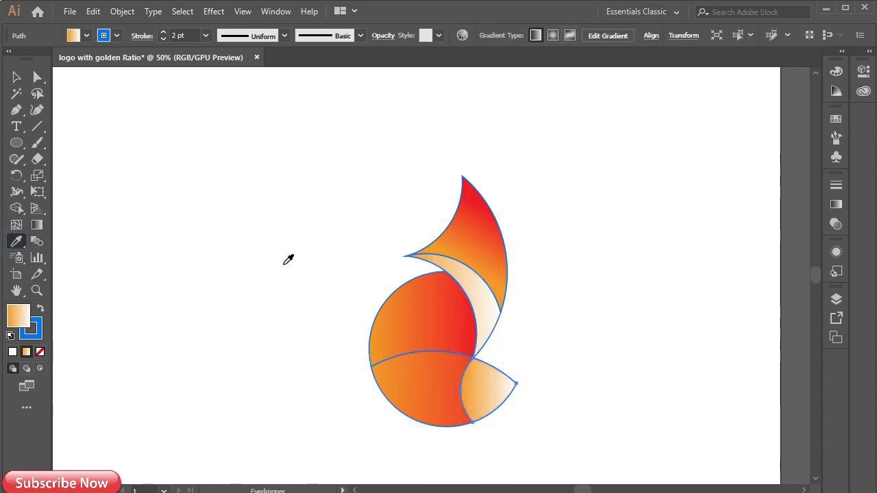
pyautogui.click(287, 173)
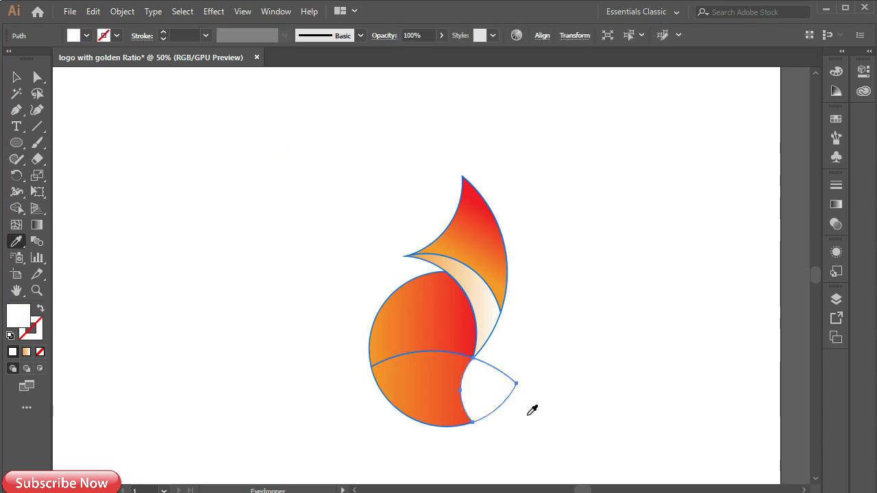
pyautogui.hotkey('ctrl', 'z')
# Remove the blue stroke from all the logo shapes.
pyautogui.press('v')
pyautogui.moveTo(266, 158); pyautogui.dragTo(586, 413)
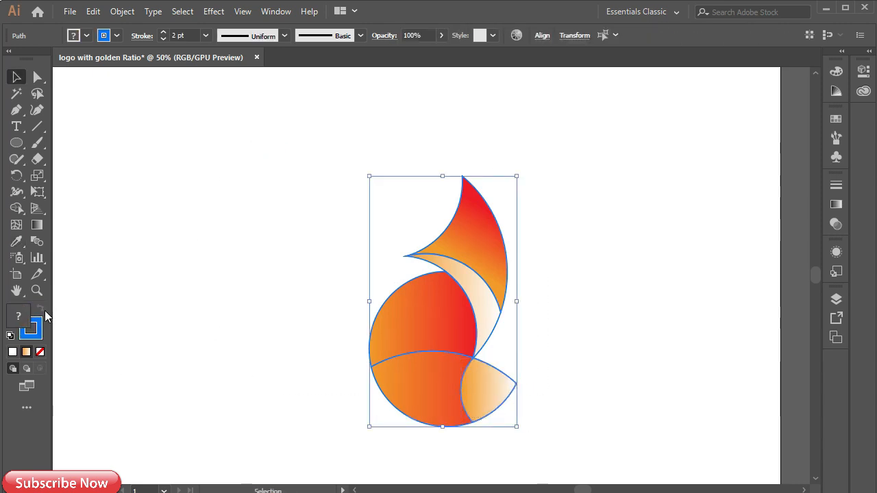
pyautogui.click(33, 327)
pyautogui.click(39, 352)
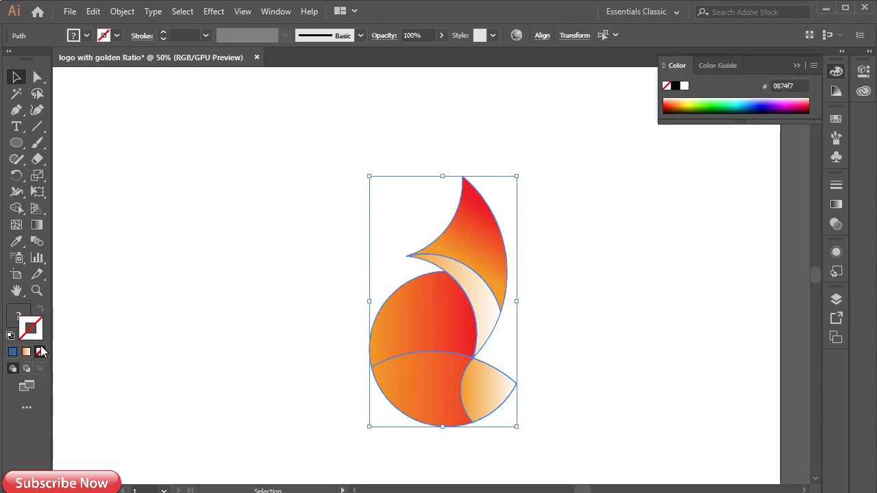
pyautogui.click(199, 342)
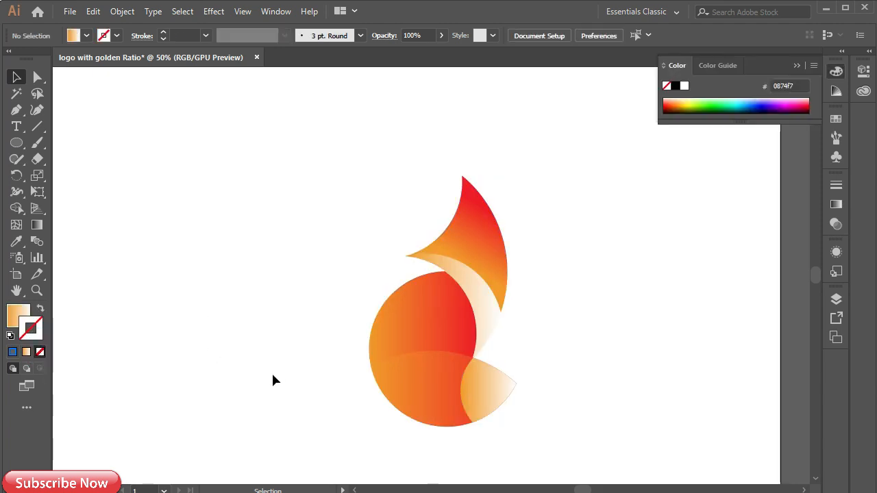
pyautogui.click(493, 239)
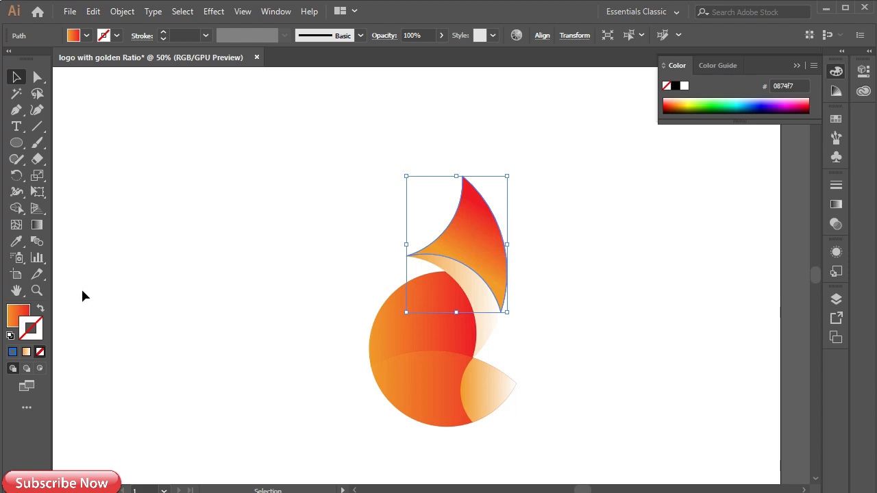
pyautogui.click(36, 226)
pyautogui.click(472, 197)
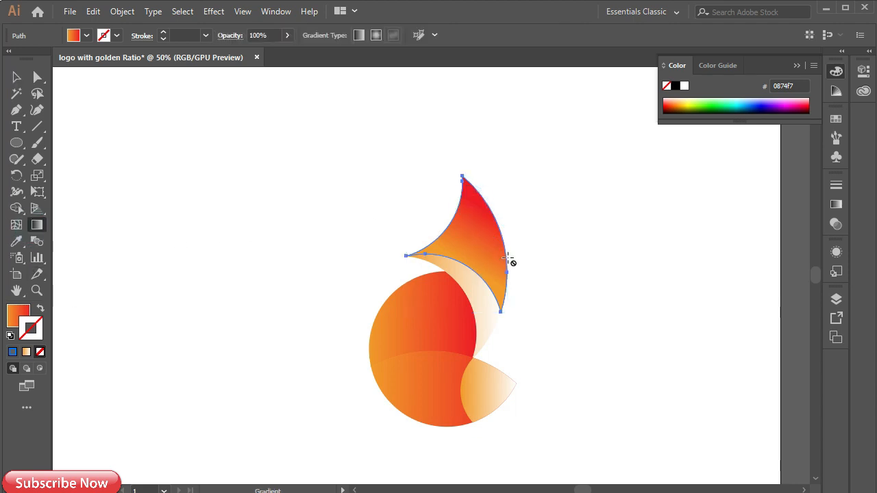
pyautogui.click(834, 207)
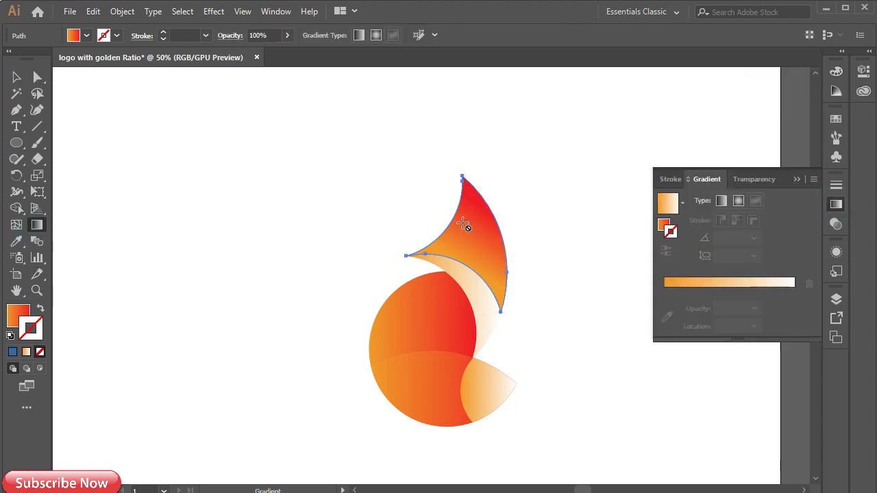
pyautogui.click(793, 178)
pyautogui.press('v')
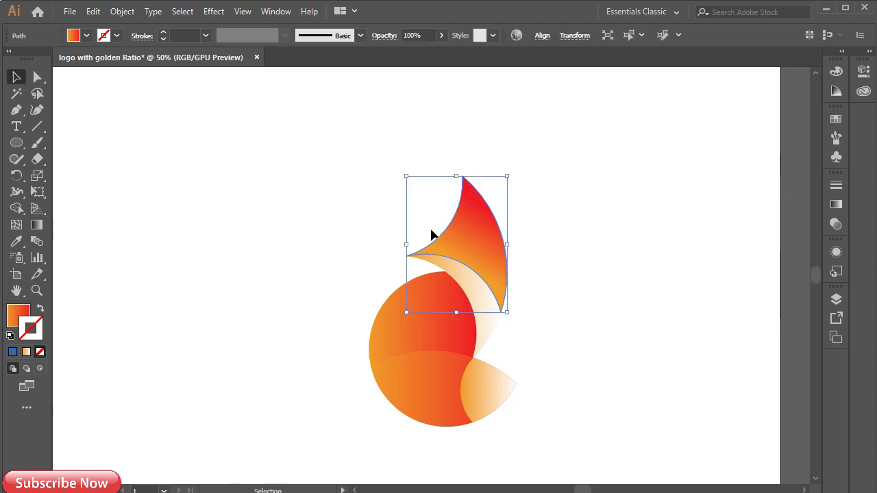
pyautogui.click(16, 242)
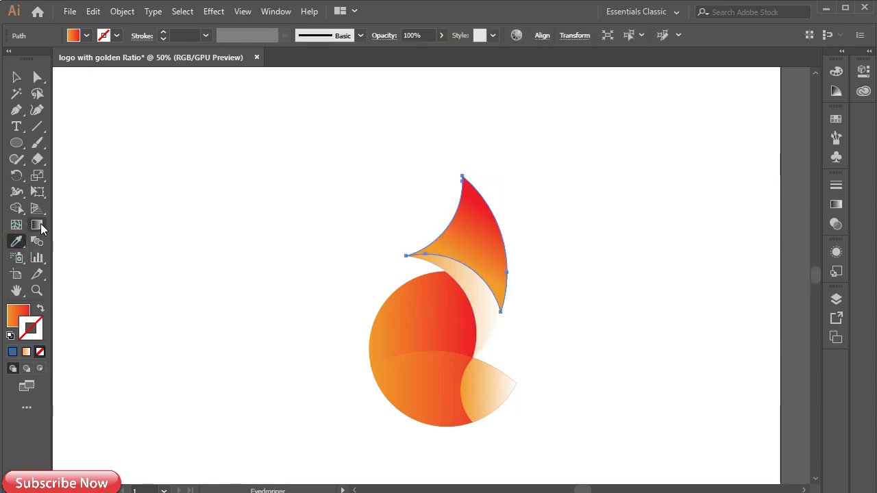
pyautogui.click(37, 225)
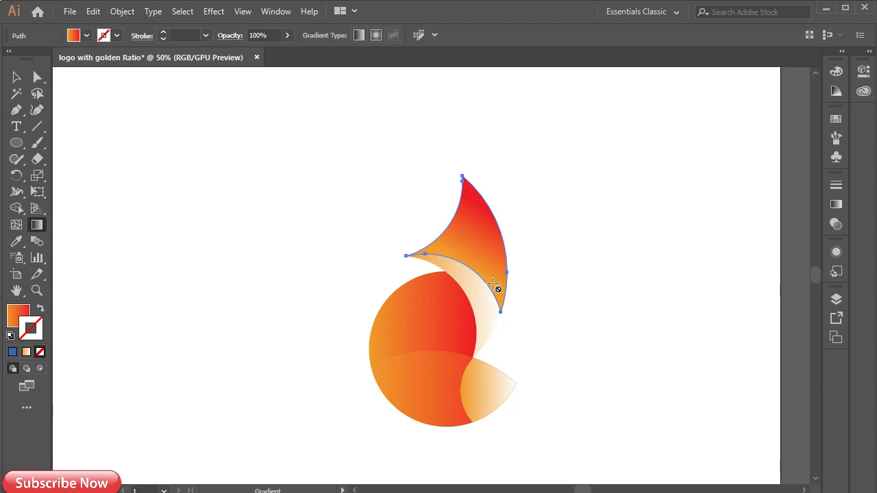
# Reverse the upper pointed shape's gradient with the Gradient tool so it runs from orange at the tip to red at the base.
pyautogui.press('v')
pyautogui.click(37, 226)
pyautogui.moveTo(465, 194)
pyautogui.mouseDown()
pyautogui.moveTo(464, 270)
pyautogui.moveTo(479, 285)
pyautogui.mouseUp()
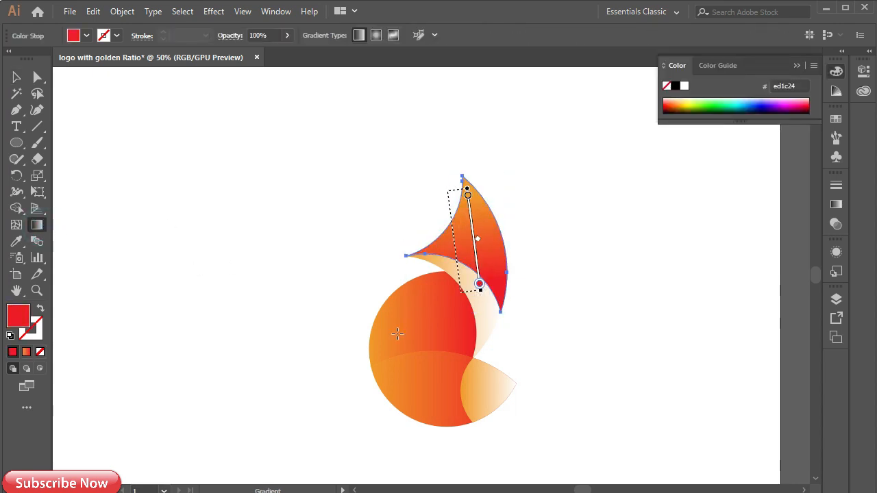
pyautogui.click(17, 77)
pyautogui.click(474, 222)
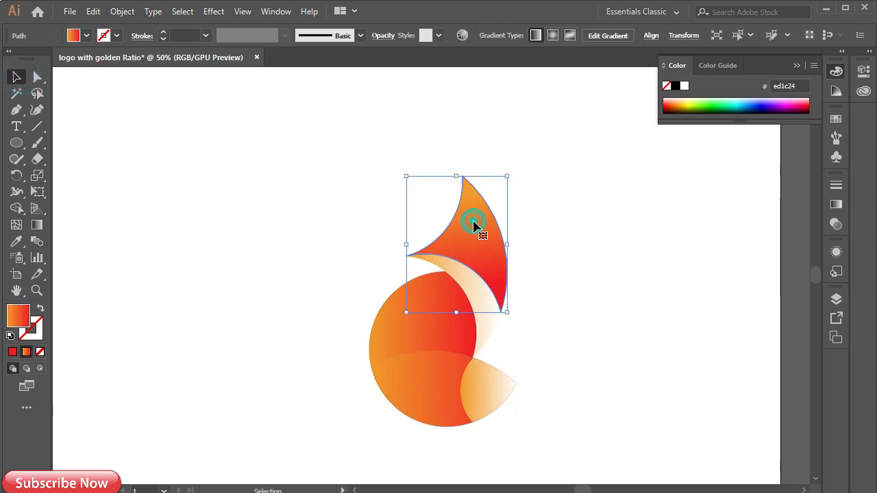
pyautogui.click(37, 226)
pyautogui.moveTo(467, 220); pyautogui.dragTo(485, 272)
pyautogui.moveTo(490, 229); pyautogui.dragTo(481, 286)
pyautogui.moveTo(468, 203); pyautogui.dragTo(486, 307)
# Redirect the large round shape's gradient diagonally from orange at its upper-left edge to red at its lower-right corner.
pyautogui.press('v')
pyautogui.click(386, 344)
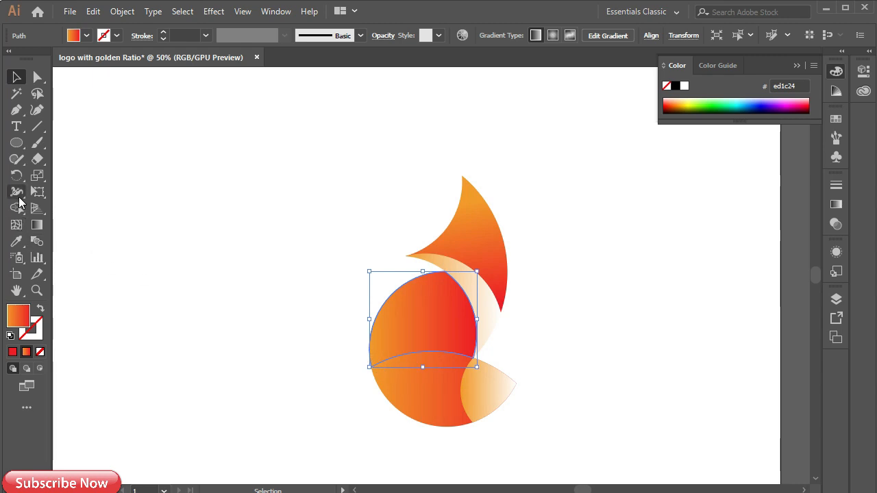
pyautogui.click(37, 224)
pyautogui.moveTo(422, 293); pyautogui.dragTo(470, 348)
pyautogui.moveTo(386, 282); pyautogui.dragTo(467, 362)
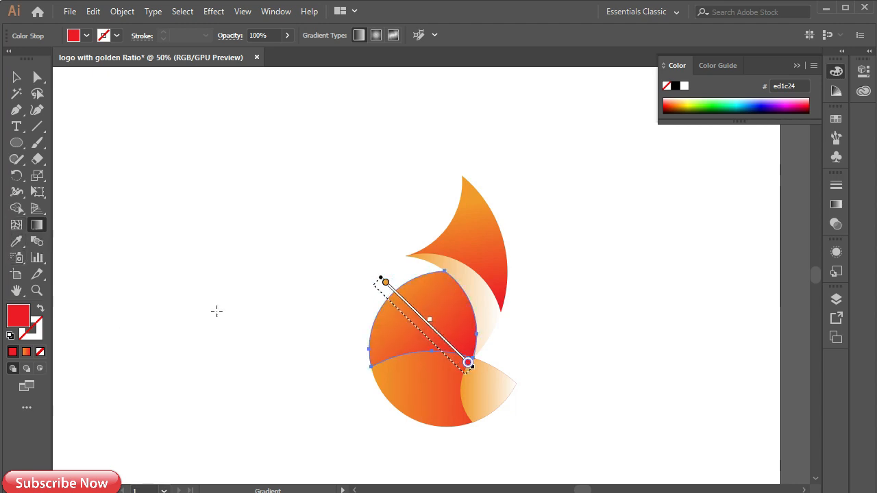
# Redirect the lower shape's gradient so it runs from orange at its upper curve to red at its bottom edge.
pyautogui.press('v')
pyautogui.click(443, 398)
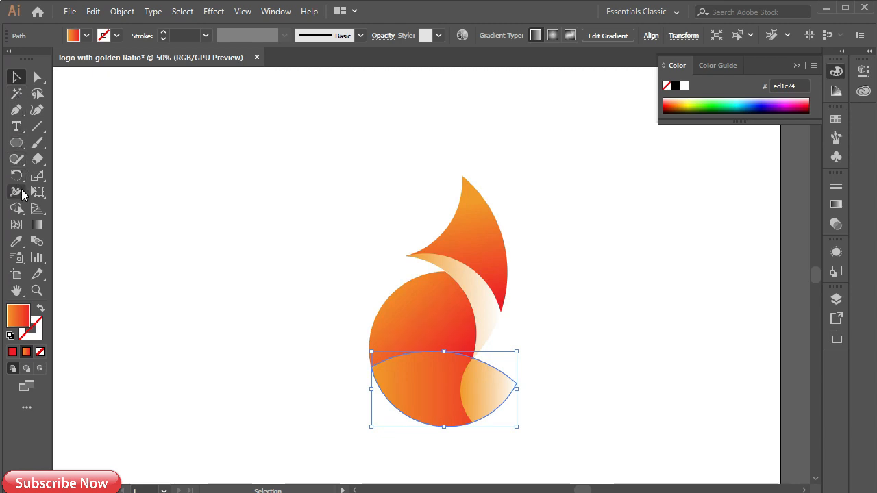
pyautogui.click(37, 225)
pyautogui.moveTo(451, 372); pyautogui.dragTo(391, 424)
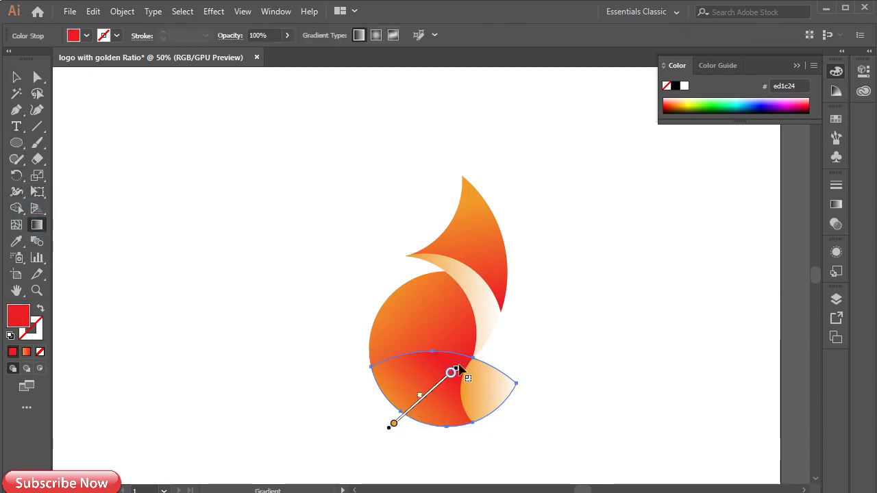
pyautogui.moveTo(428, 352); pyautogui.dragTo(463, 428)
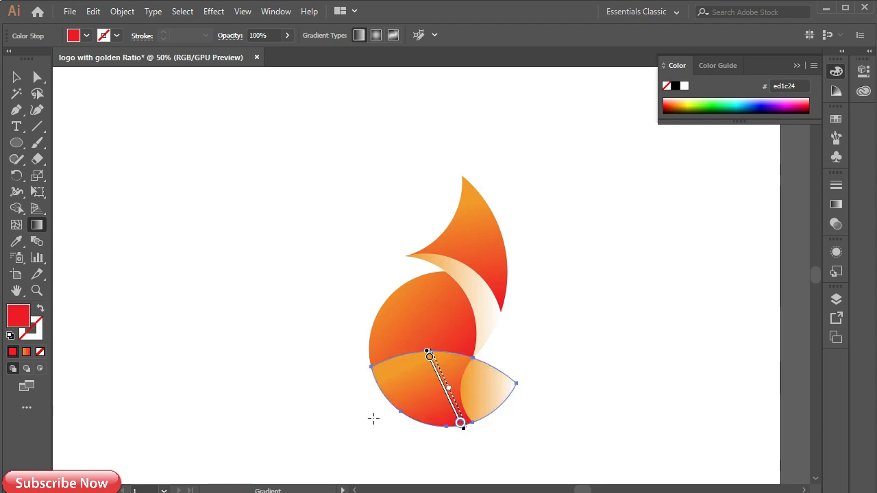
# Redirect the small pointed shape's gradient so it runs from orange at the bottom to white at the top.
pyautogui.press('v')
pyautogui.click(489, 391)
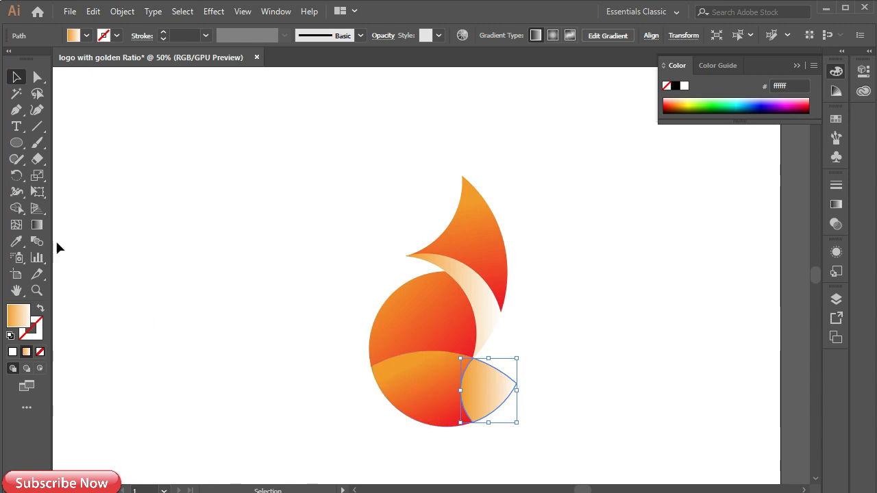
pyautogui.click(37, 224)
pyautogui.moveTo(486, 370)
pyautogui.mouseDown()
pyautogui.moveTo(472, 426)
pyautogui.moveTo(484, 360)
pyautogui.mouseUp()
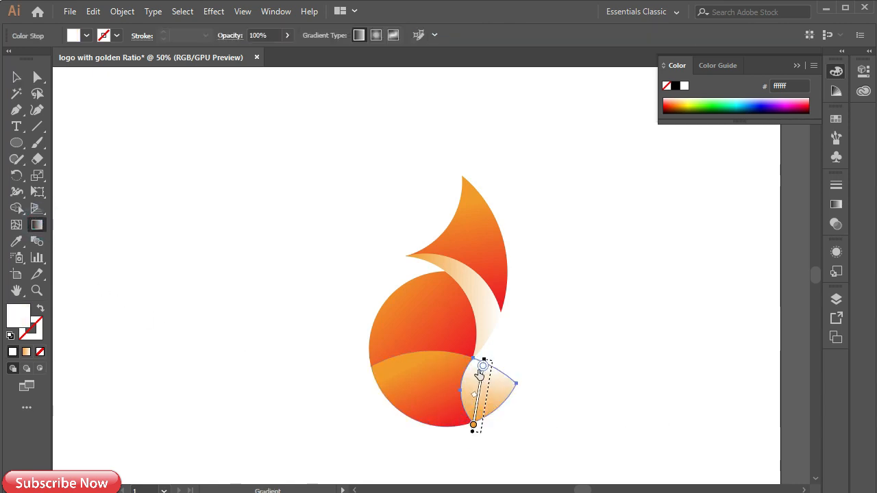
# Redirect the crescent's gradient with the Gradient tool so it runs diagonally from orange at its lower-right end to white at its upper-left tip.
pyautogui.press('v')
pyautogui.click(485, 309)
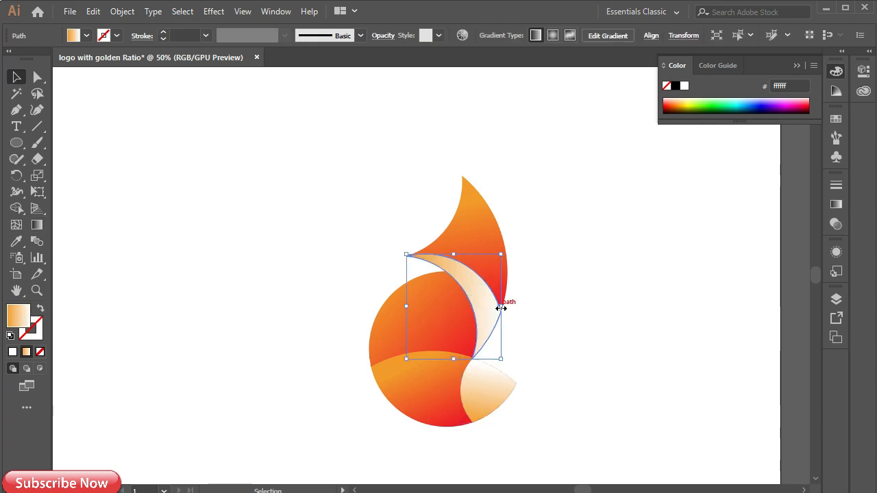
pyautogui.click(37, 225)
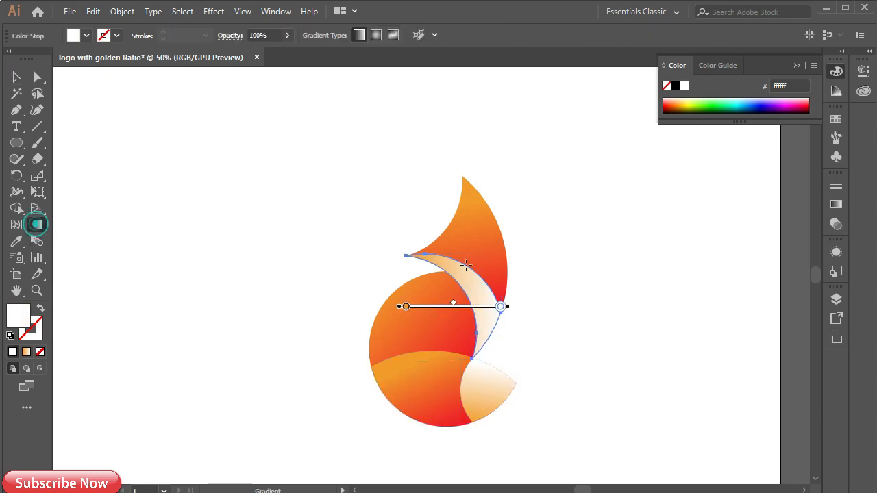
pyautogui.moveTo(489, 327); pyautogui.dragTo(448, 258)
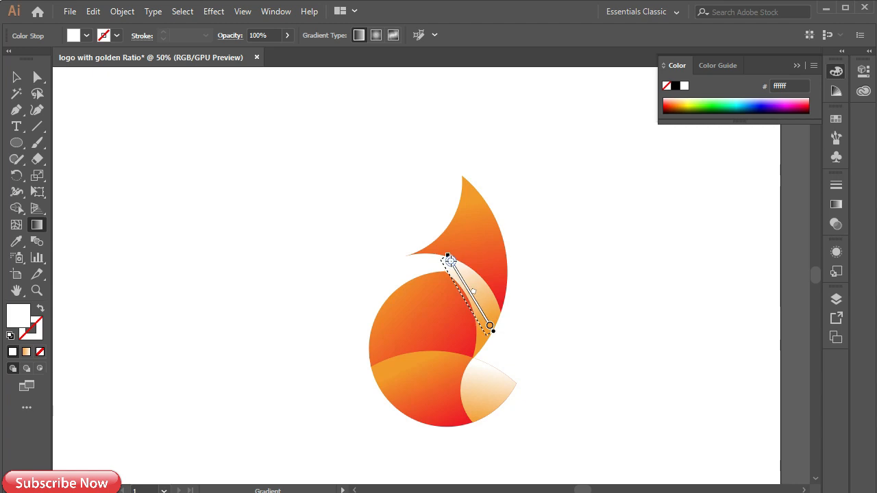
pyautogui.moveTo(500, 326); pyautogui.dragTo(444, 257)
pyautogui.click(18, 76)
pyautogui.click(259, 209)
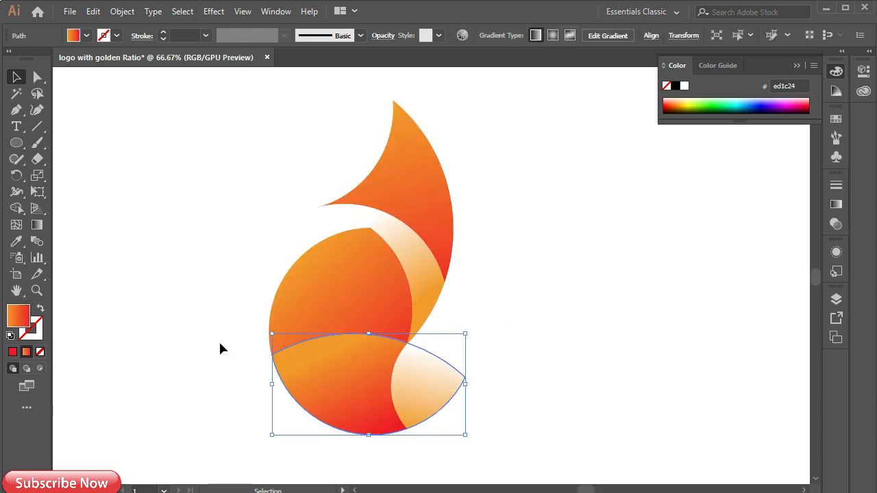
# Paste a copy of the lower shape in front and rotate it slightly clockwise about its right tip, raising its left end.
pyautogui.click(93, 12)
pyautogui.click(116, 76)
pyautogui.hotkey('ctrl', 'f')
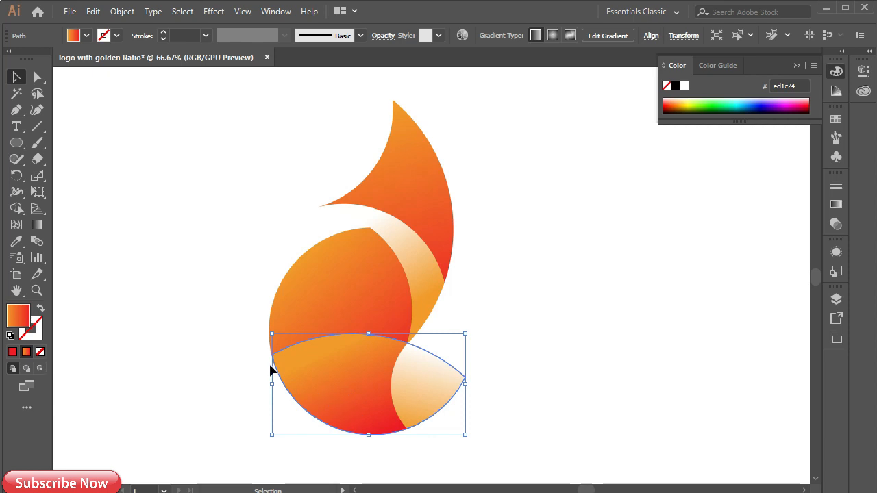
pyautogui.click(17, 175)
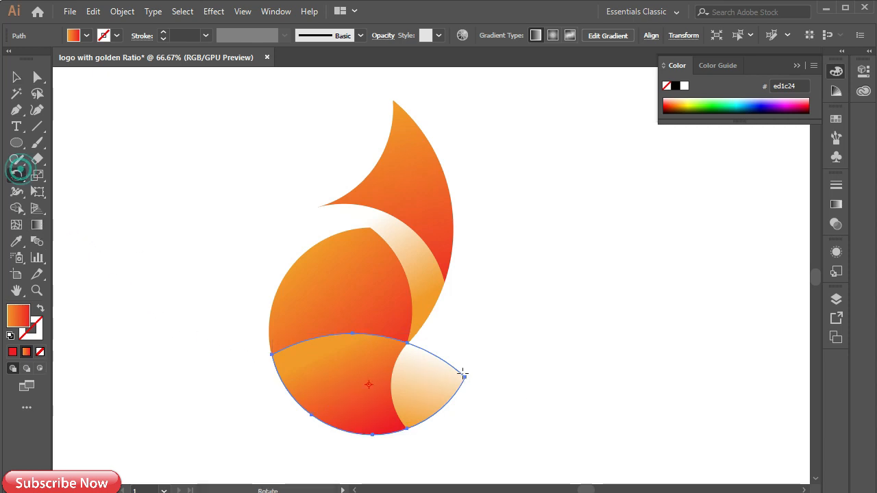
pyautogui.hotkey('ctrl', '-')
pyautogui.click(417, 354)
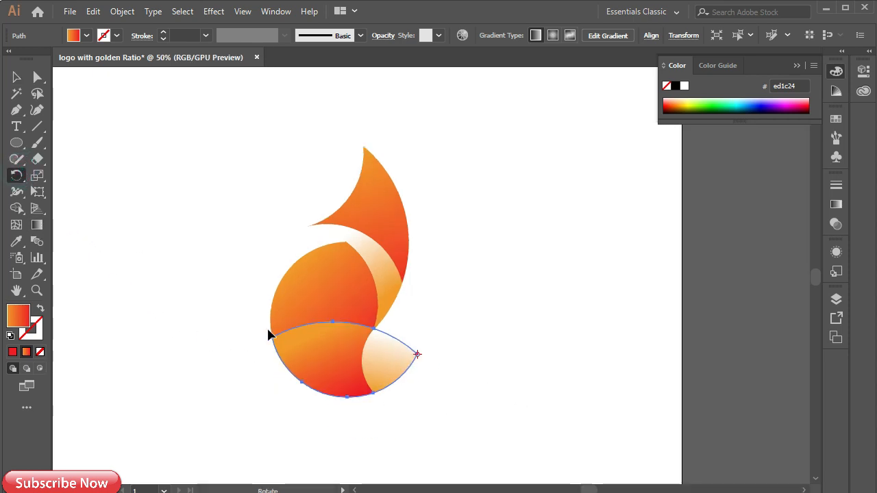
pyautogui.moveTo(271, 335); pyautogui.dragTo(271, 322)
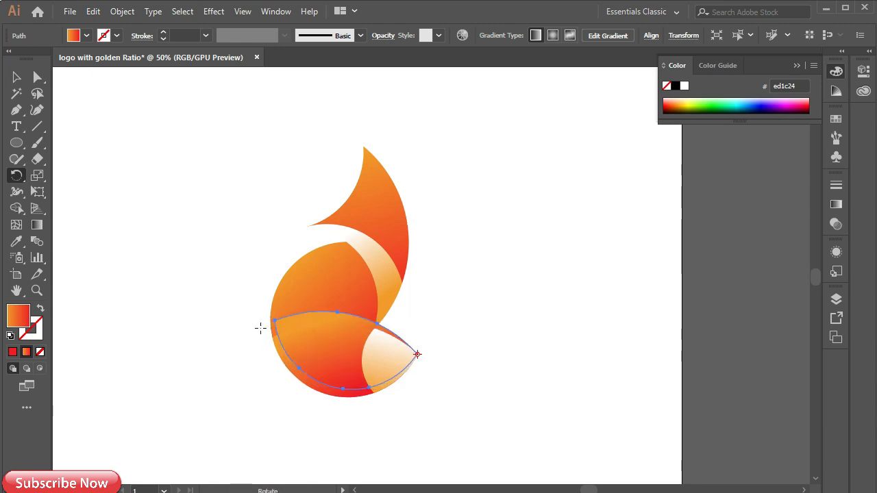
pyautogui.click(14, 78)
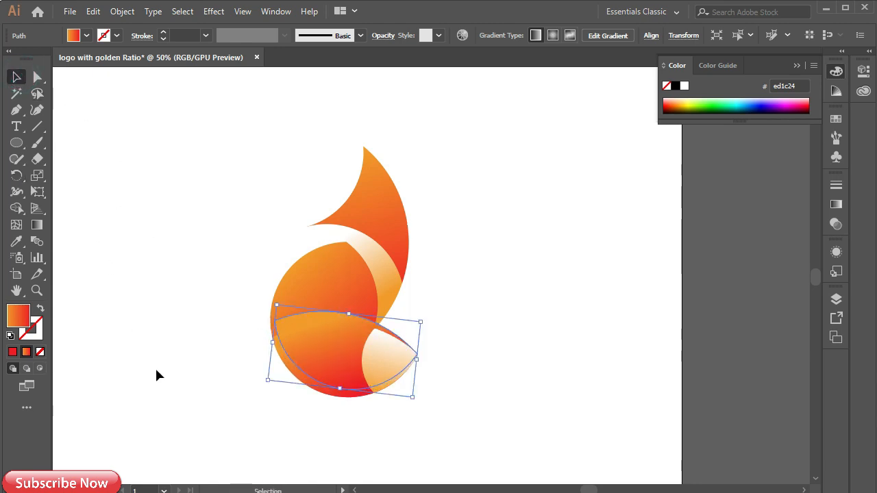
# Nudge the rotated copy left until its left end extends beyond the large round shape's edge.
pyautogui.press('Left')
pyautogui.press('Left')
pyautogui.press('Left')
pyautogui.press('Left')
pyautogui.press('Left')
pyautogui.press('Left')
pyautogui.press('Left')
pyautogui.press('Left')
pyautogui.press('Right')
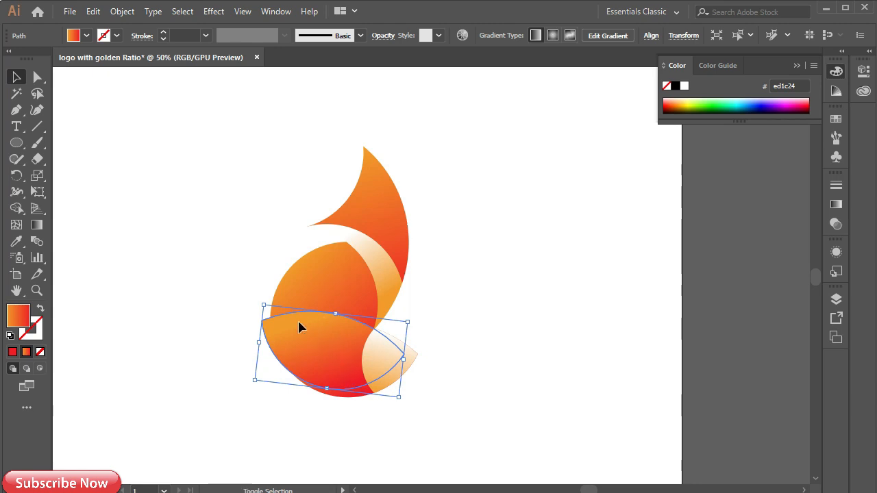
# Trim the rotated copy with the Shape Builder, removing everything outside the large round shape and leaving only the thin curved band.
pyautogui.keyDown('shift'); pyautogui.click(307, 271); pyautogui.keyUp('shift')
pyautogui.hotkey('shift', 'm')
pyautogui.hotkey('ctrl', '=')
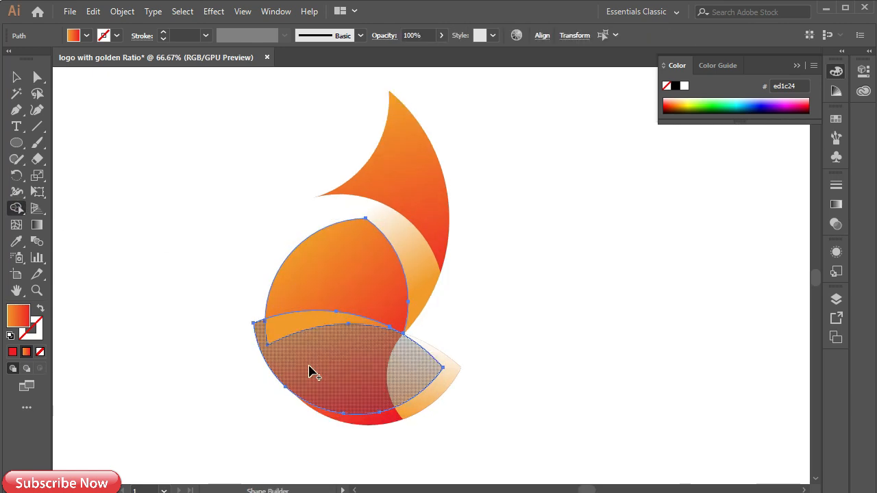
pyautogui.click(309, 370)
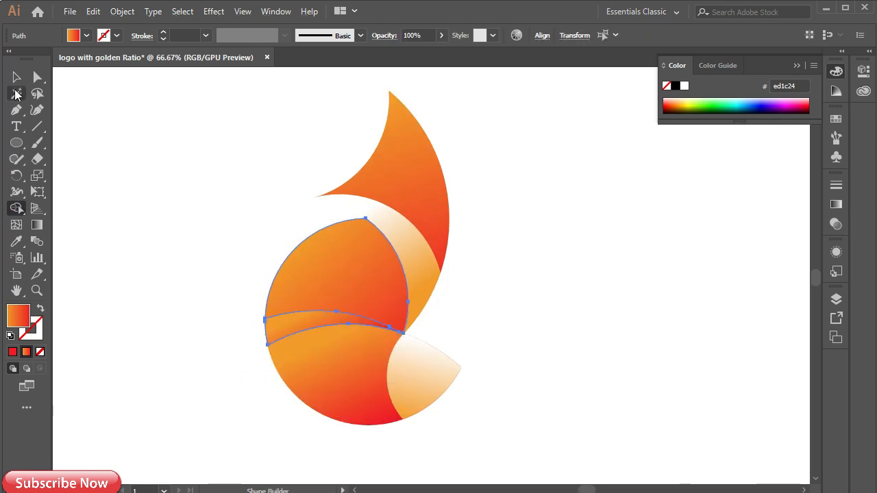
pyautogui.click(16, 77)
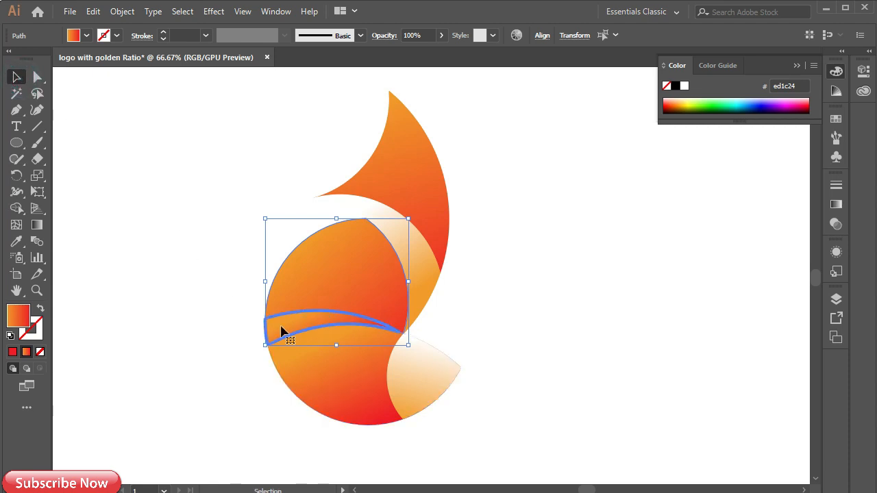
pyautogui.click(232, 304)
# Make the orange gradient stop of the thin curved band transparent by setting its opacity to 0%.
pyautogui.click(309, 332)
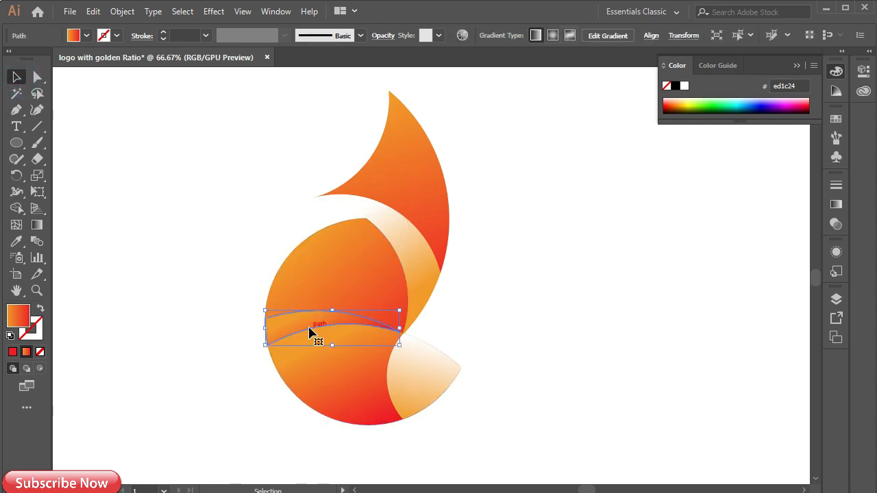
pyautogui.click(794, 65)
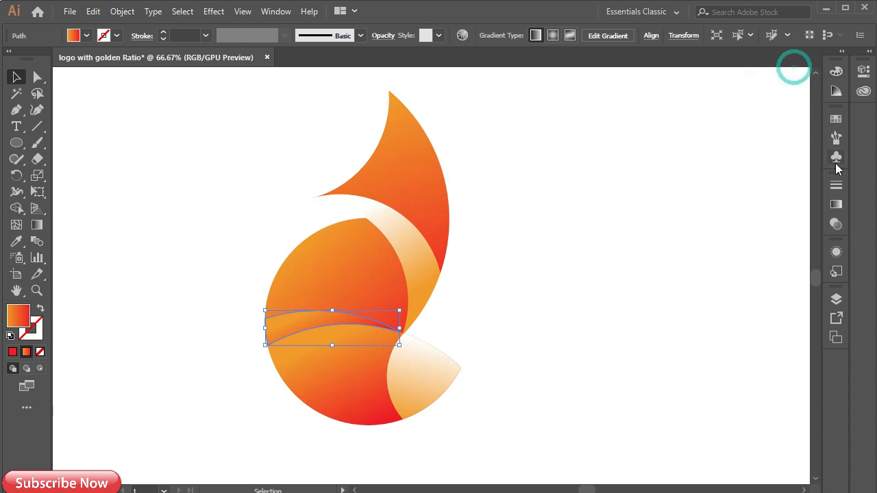
pyautogui.click(835, 204)
pyautogui.click(664, 308)
pyautogui.click(753, 325)
pyautogui.click(766, 339)
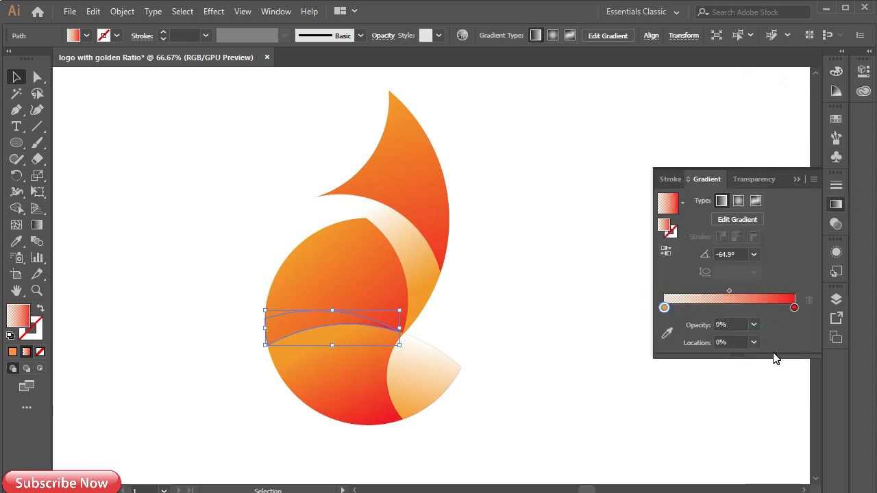
pyautogui.click(797, 179)
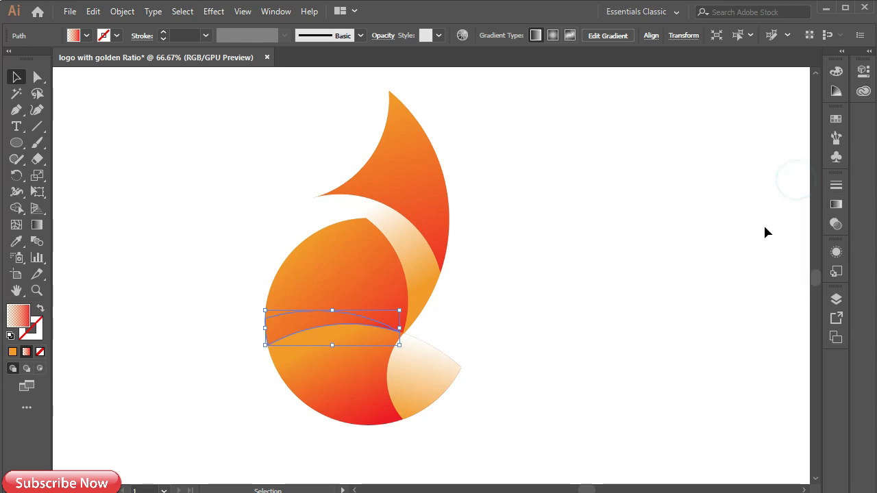
# Set the curved band's blending mode to Multiply.
pyautogui.click(834, 225)
pyautogui.click(706, 203)
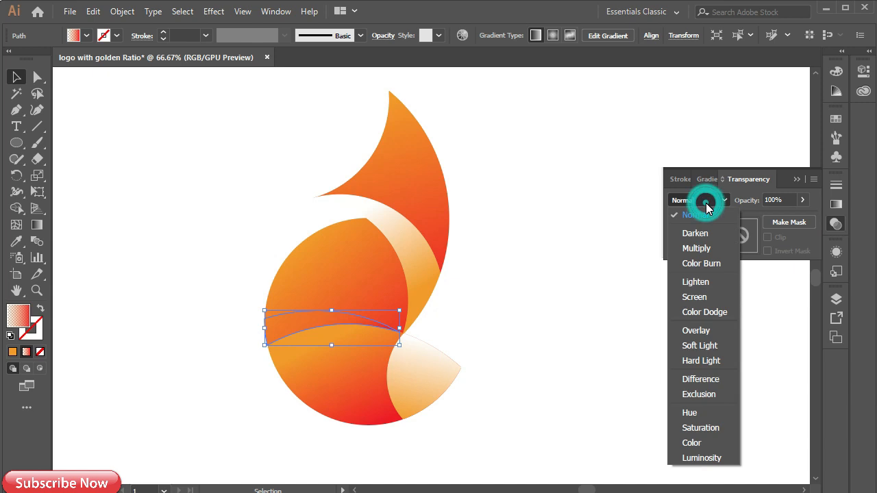
pyautogui.click(706, 248)
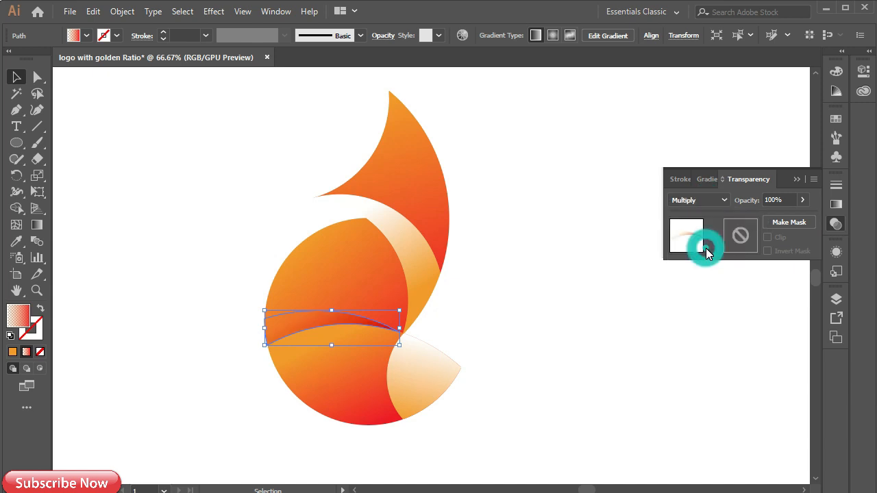
pyautogui.click(796, 180)
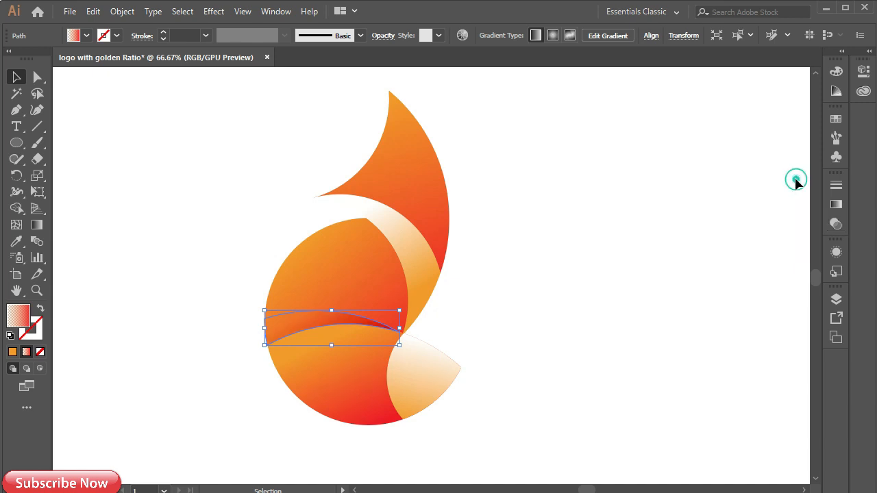
# Redirect the curved band's gradient so it fades from transparent at its left end to red toward its right tip.
pyautogui.click(39, 227)
pyautogui.moveTo(278, 321)
pyautogui.mouseDown()
pyautogui.moveTo(370, 320)
pyautogui.moveTo(376, 337)
pyautogui.mouseUp()
pyautogui.moveTo(263, 319); pyautogui.dragTo(376, 350)
pyautogui.click(17, 80)
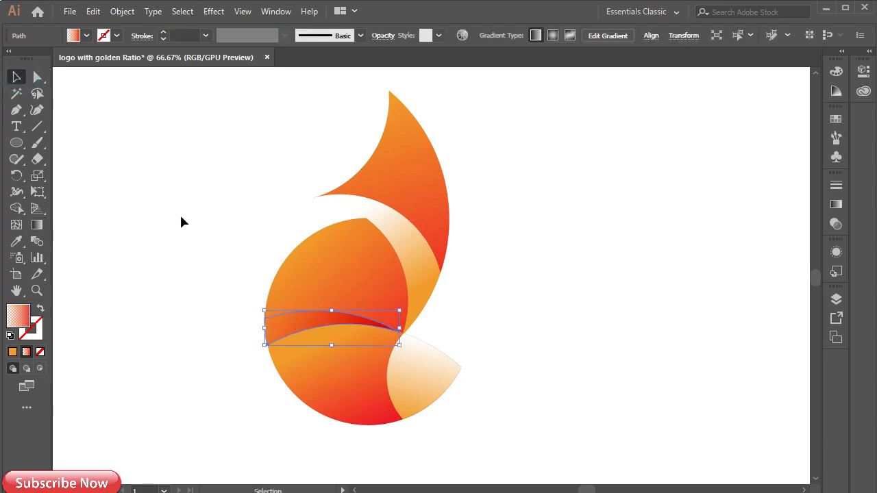
# Copy the orange-to-white crescent and paste the copy in front of it.
pyautogui.click(407, 245)
pyautogui.click(508, 258)
pyautogui.click(435, 281)
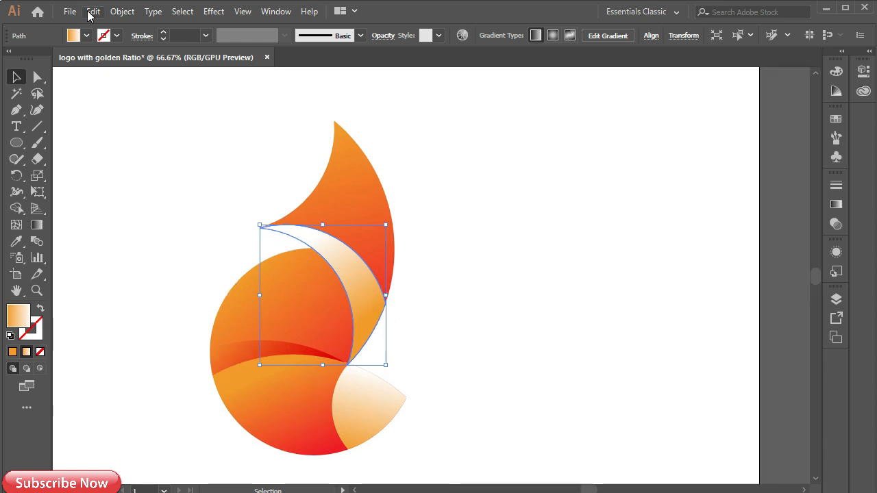
pyautogui.click(93, 12)
pyautogui.click(116, 77)
pyautogui.hotkey('ctrl', 'f')
pyautogui.press('v')
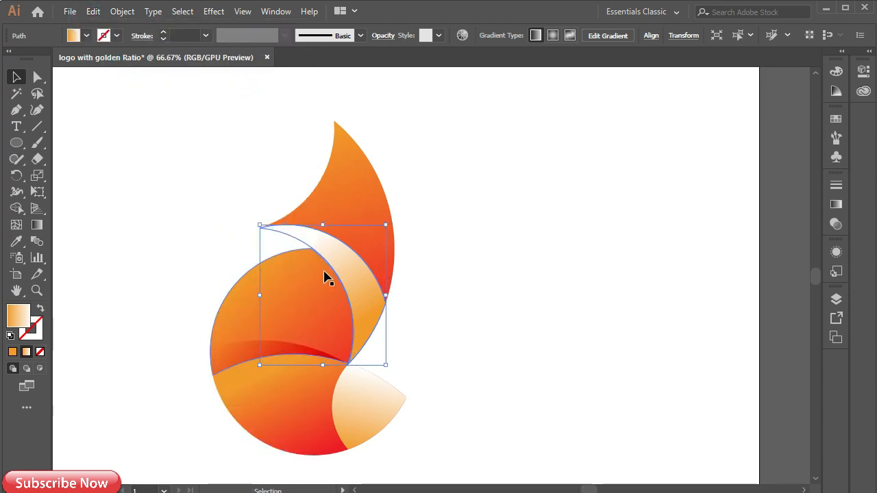
# Rotate the crescent copy slightly counterclockwise about its bottom tip so it overlaps the large round shape.
pyautogui.click(16, 175)
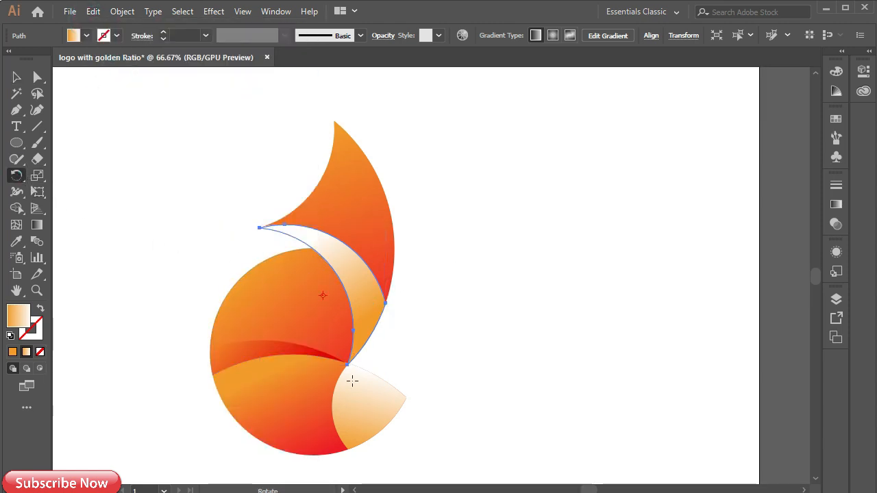
pyautogui.moveTo(260, 235); pyautogui.dragTo(248, 260)
pyautogui.click(17, 76)
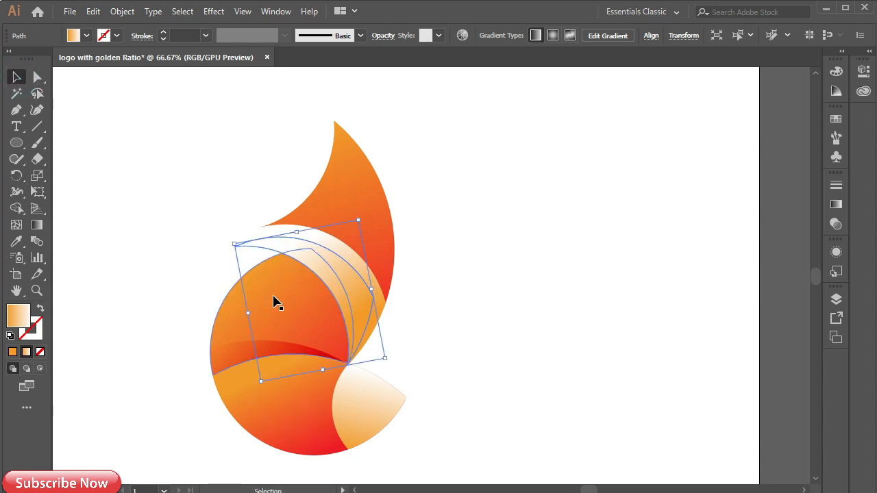
# Trim the rotated crescent copy with the Shape Builder, removing the part outside the large round shape.
pyautogui.keyDown('shift'); pyautogui.click(222, 311); pyautogui.keyUp('shift')
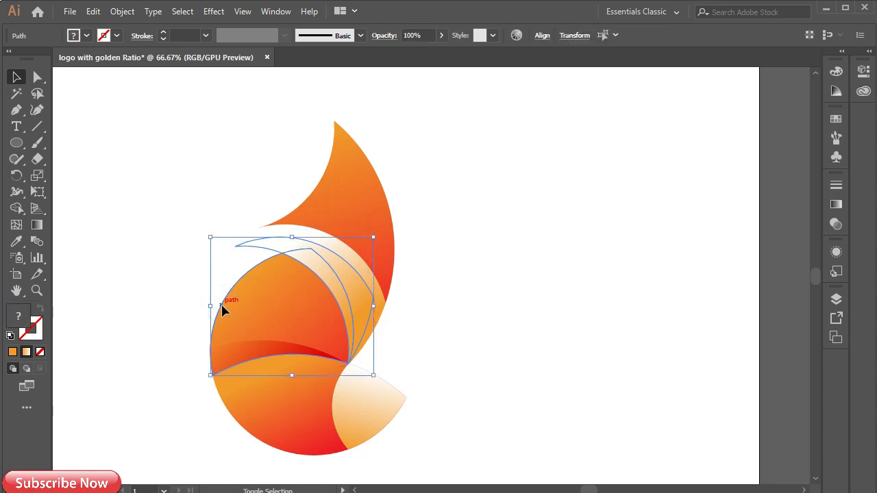
pyautogui.click(17, 208)
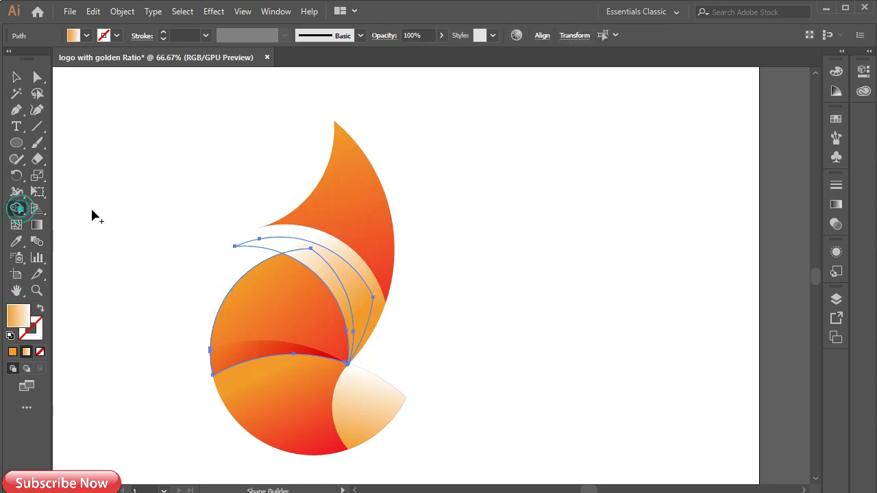
pyautogui.click(280, 248)
pyautogui.click(16, 77)
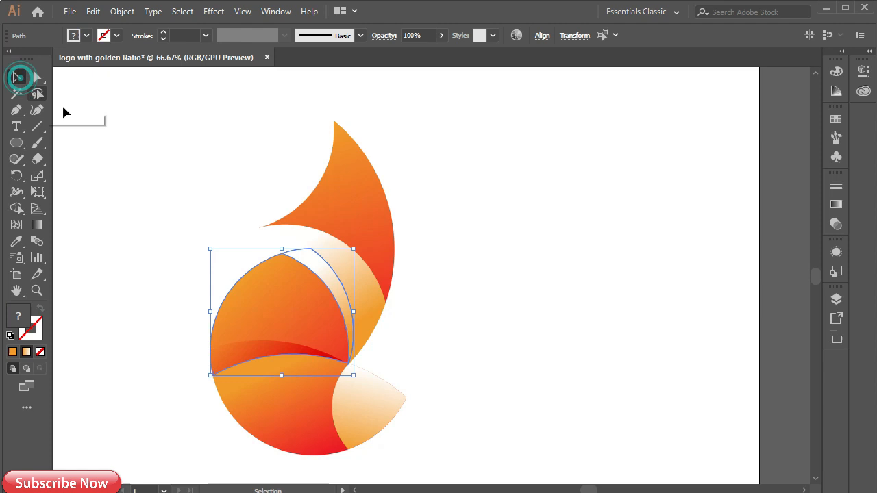
pyautogui.click(196, 219)
# Apply the lower shadow band's transparent-to-red gradient to the trimmed crescent sliver with the Eyedropper.
pyautogui.click(326, 286)
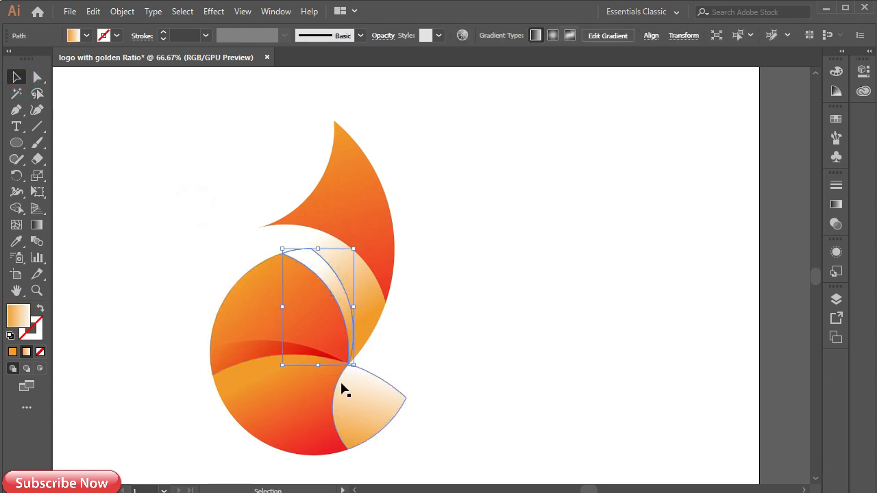
pyautogui.click(18, 240)
pyautogui.click(268, 345)
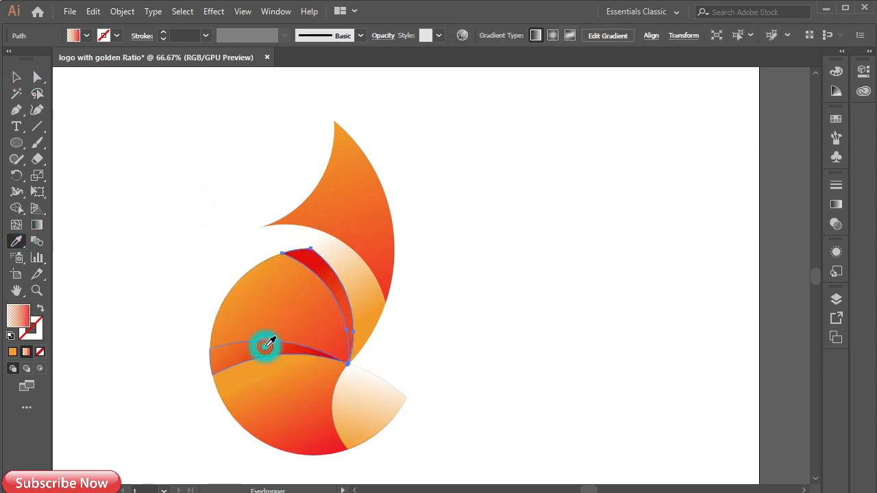
# Redirect the sliver's gradient diagonally so it fades from transparent at its upper-left corner to red at its lower right.
pyautogui.click(37, 225)
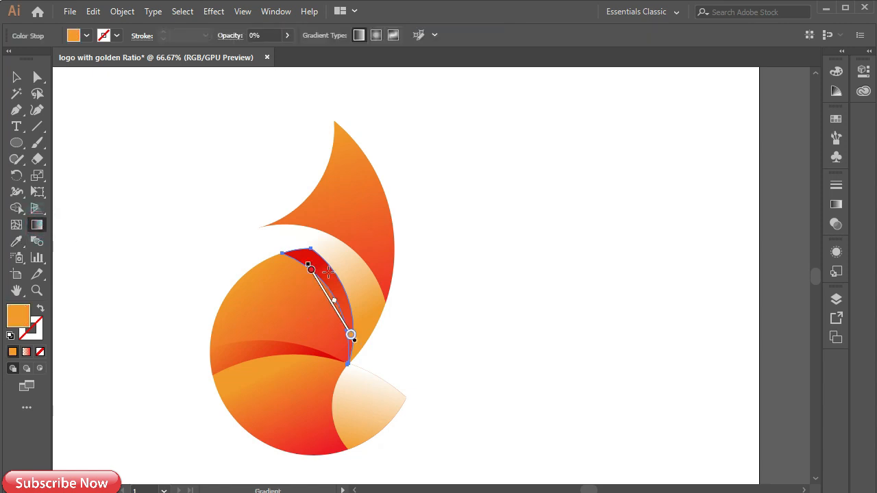
pyautogui.moveTo(306, 252)
pyautogui.mouseDown()
pyautogui.moveTo(335, 281)
pyautogui.moveTo(344, 319)
pyautogui.mouseUp()
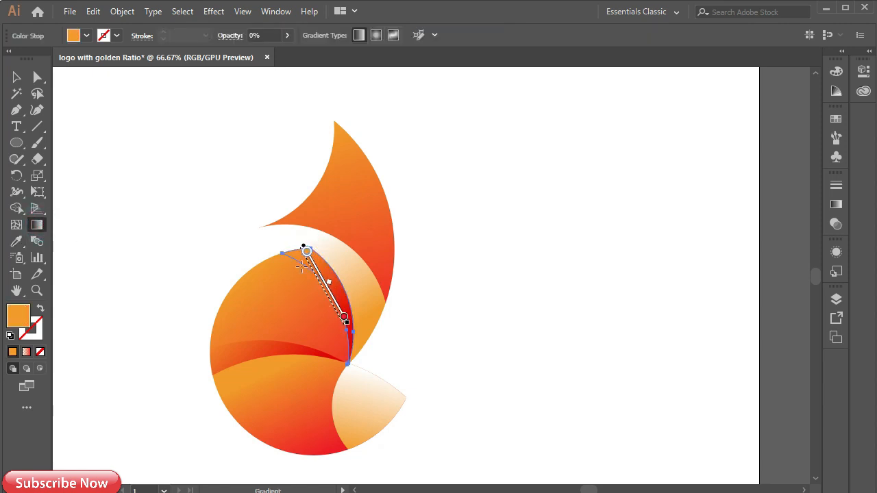
pyautogui.moveTo(288, 255)
pyautogui.mouseDown()
pyautogui.moveTo(365, 294)
pyautogui.moveTo(382, 335)
pyautogui.mouseUp()
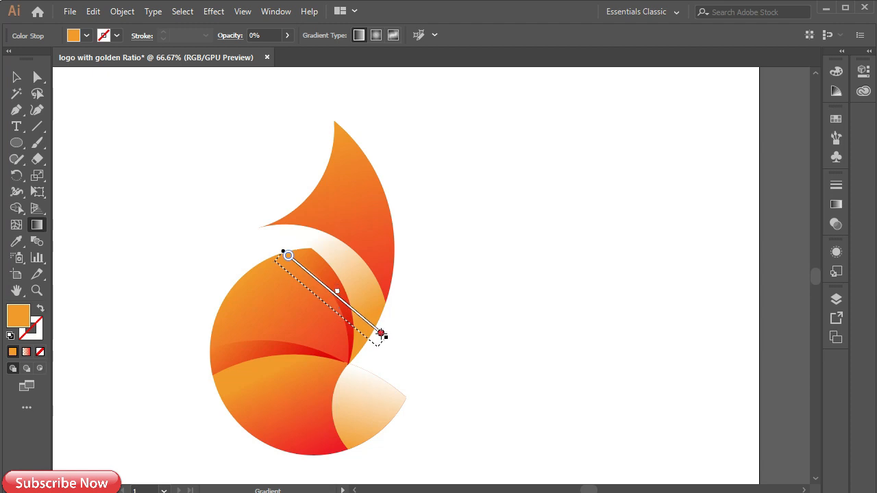
pyautogui.click(16, 77)
pyautogui.click(129, 158)
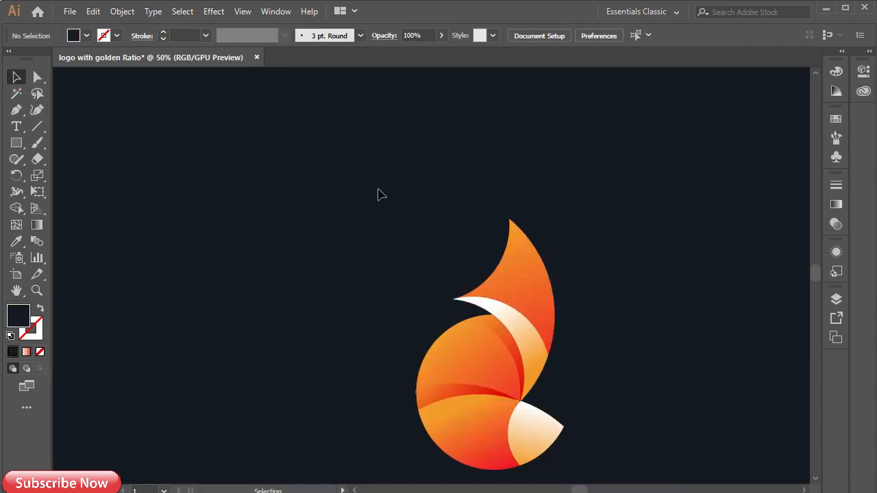
# Select the whole fox logo, enlarge it proportionally and move it to the centre of the dark background.
pyautogui.moveTo(378, 190); pyautogui.dragTo(593, 482)
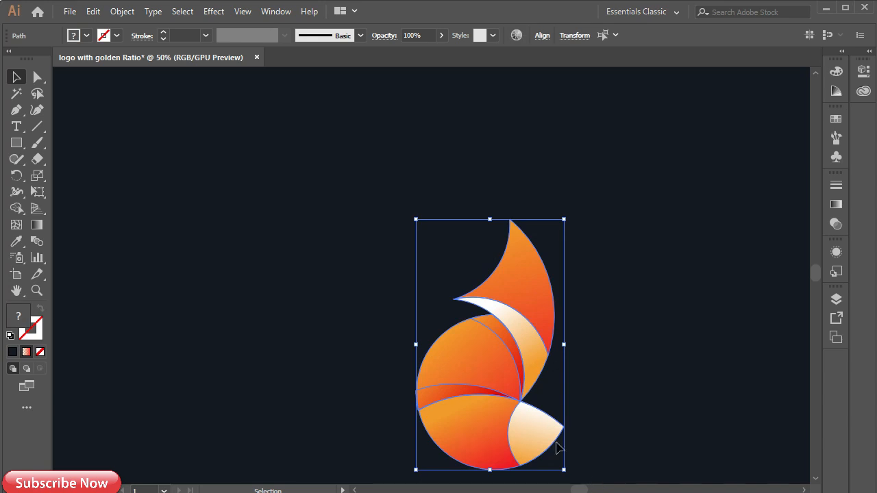
pyautogui.moveTo(414, 217); pyautogui.dragTo(356, 120)
pyautogui.moveTo(424, 404); pyautogui.dragTo(348, 375)
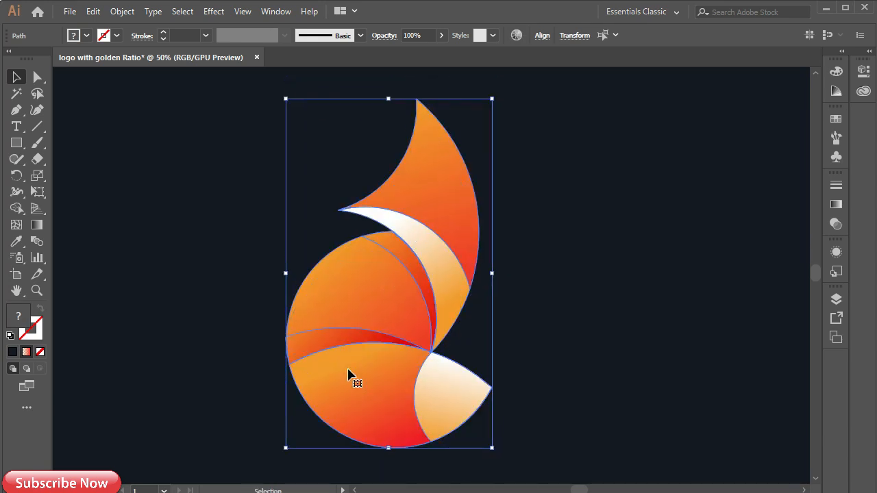
pyautogui.click(561, 306)
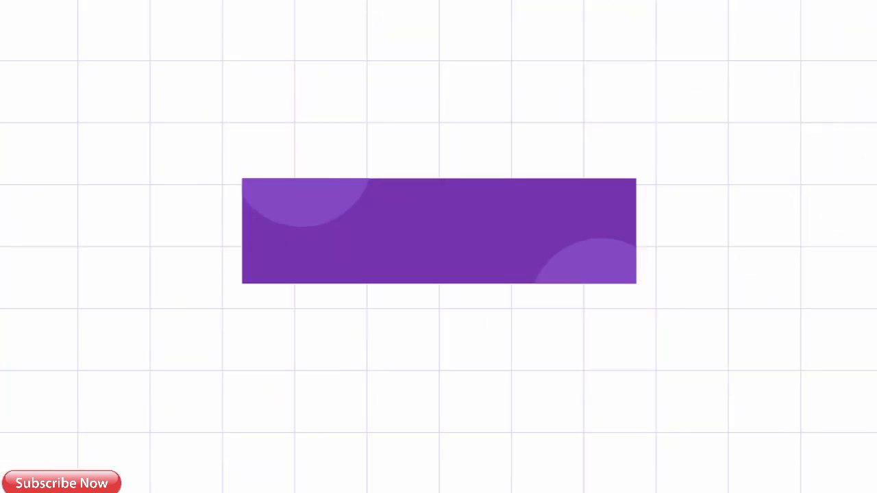